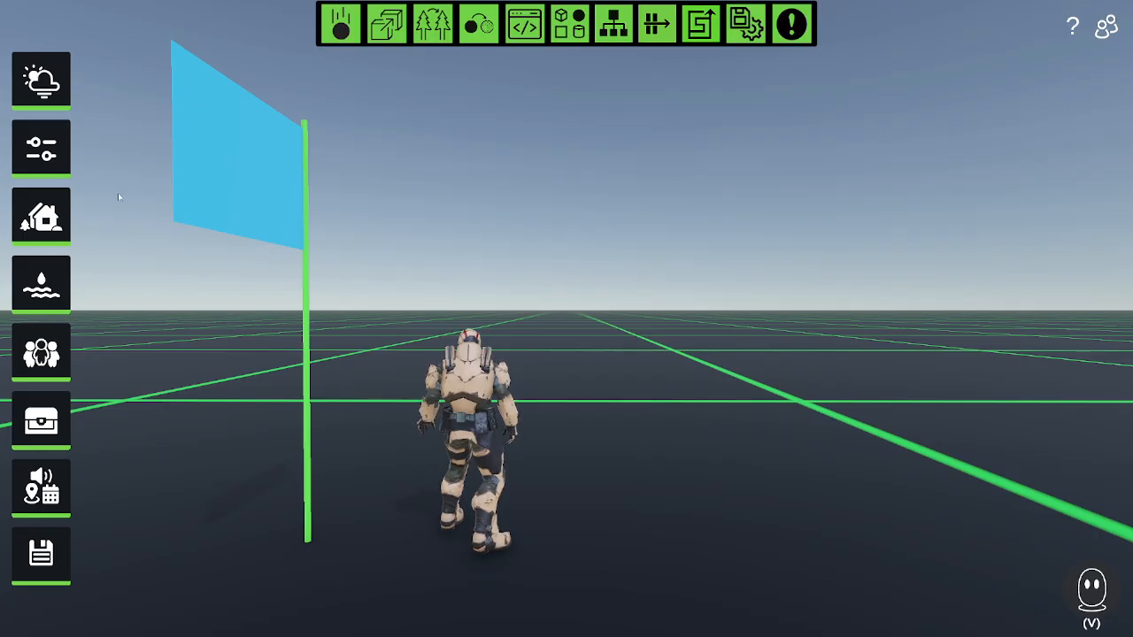
# Browse the outdoor terrain assets and place GrassyTerrain_500x500 at the current location
pyautogui.click(33, 226)
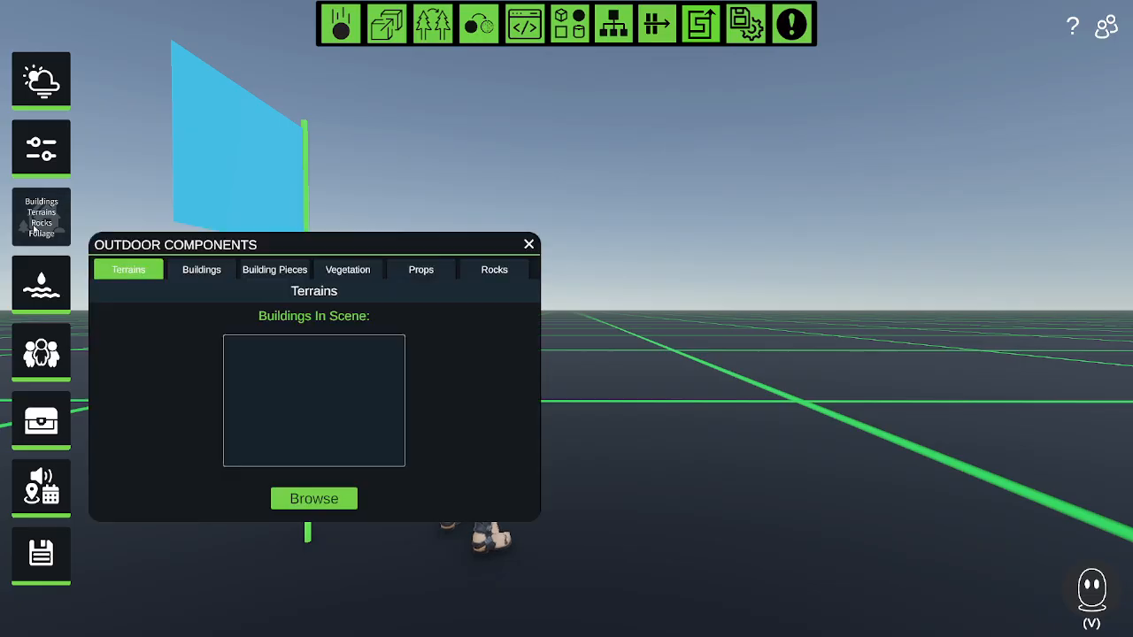
pyautogui.click(303, 500)
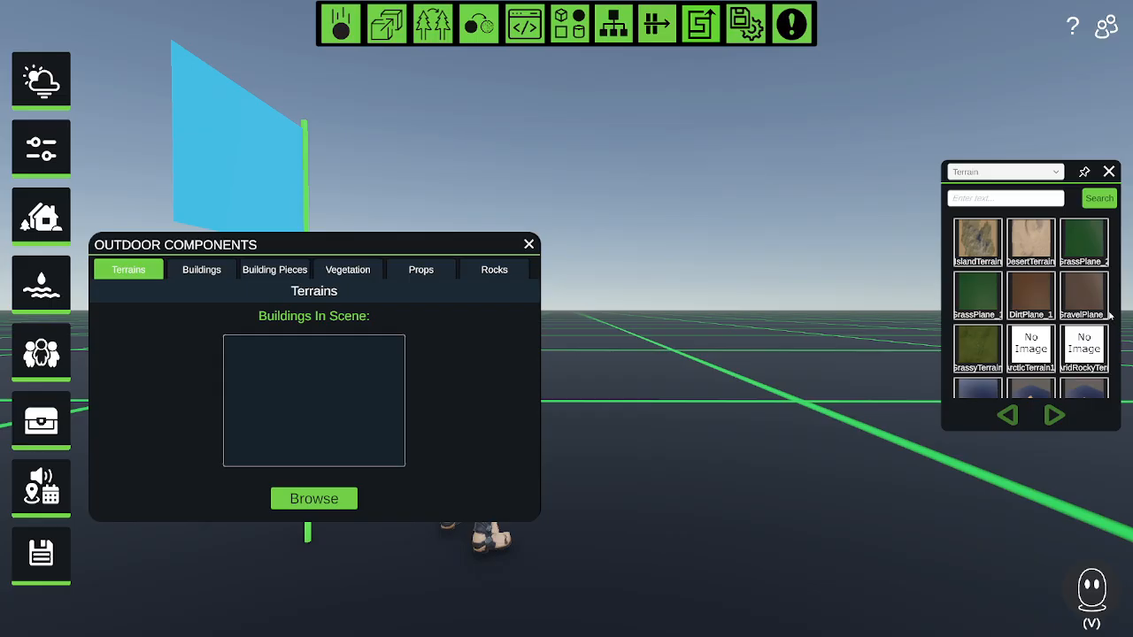
pyautogui.click(980, 354)
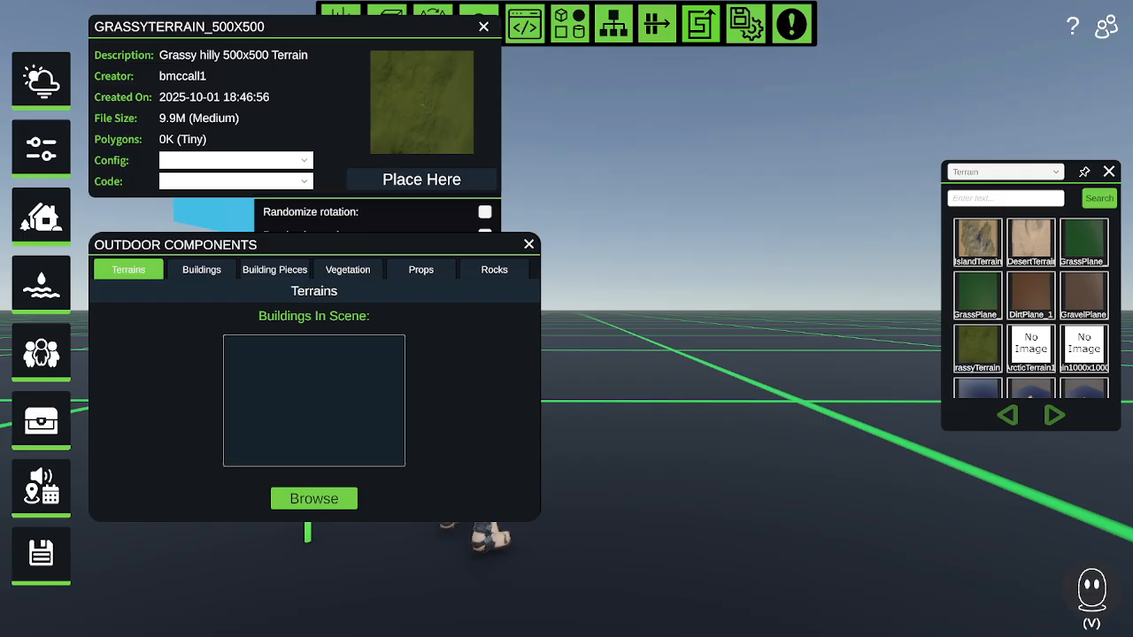
pyautogui.click(415, 180)
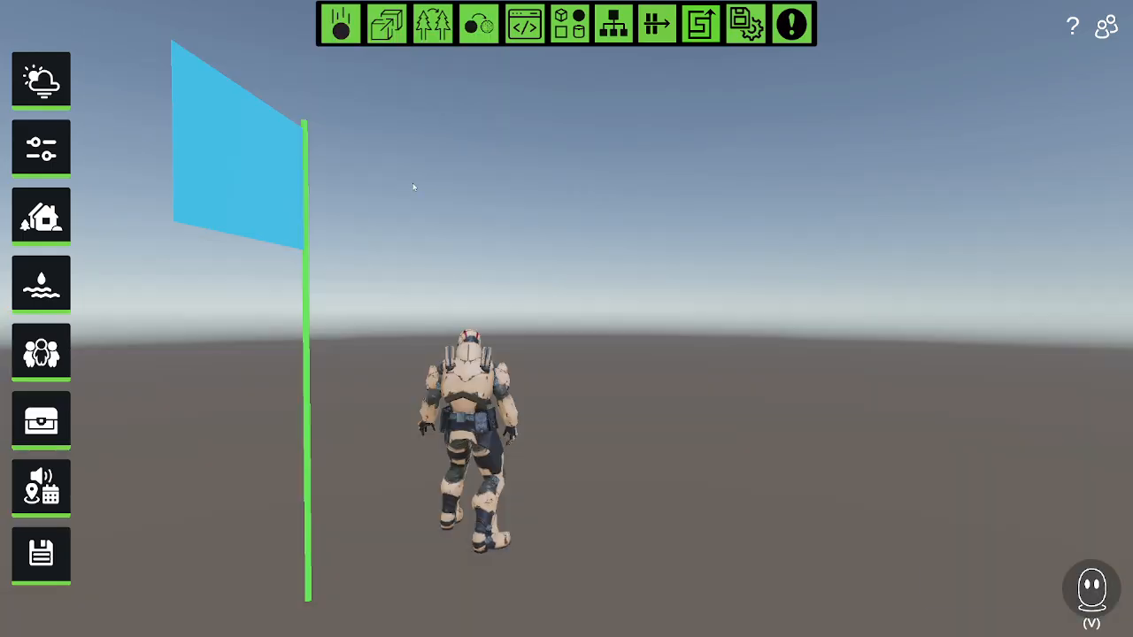
pyautogui.press('d')
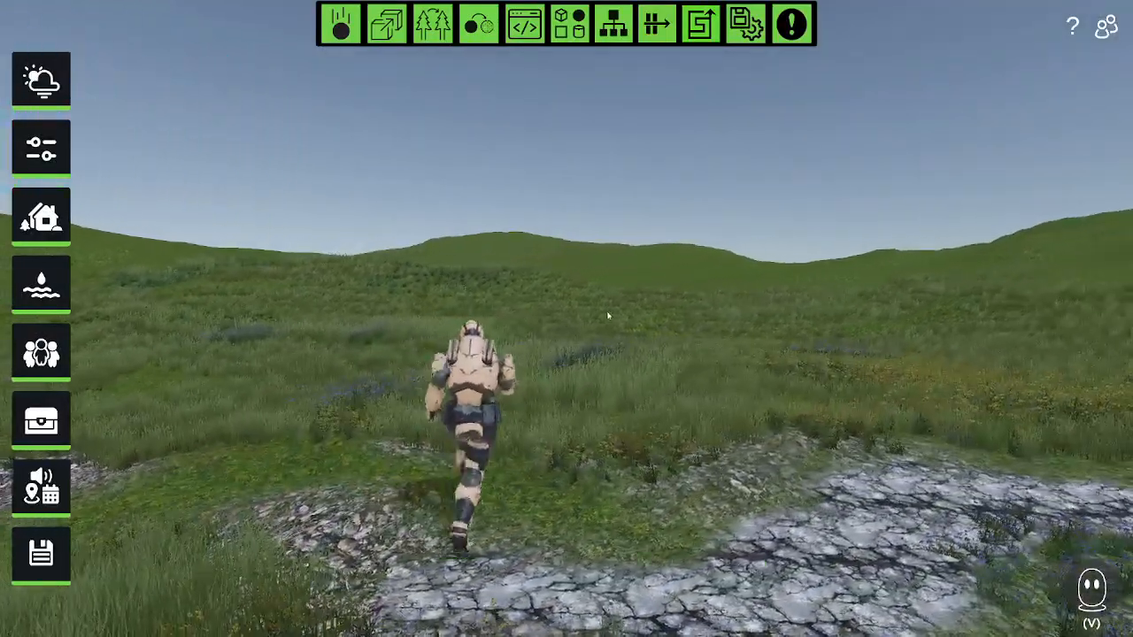
# Select the placed grassy terrain in the scene and pick its entry in the list of terrains in the scene
pyautogui.click(610, 316)
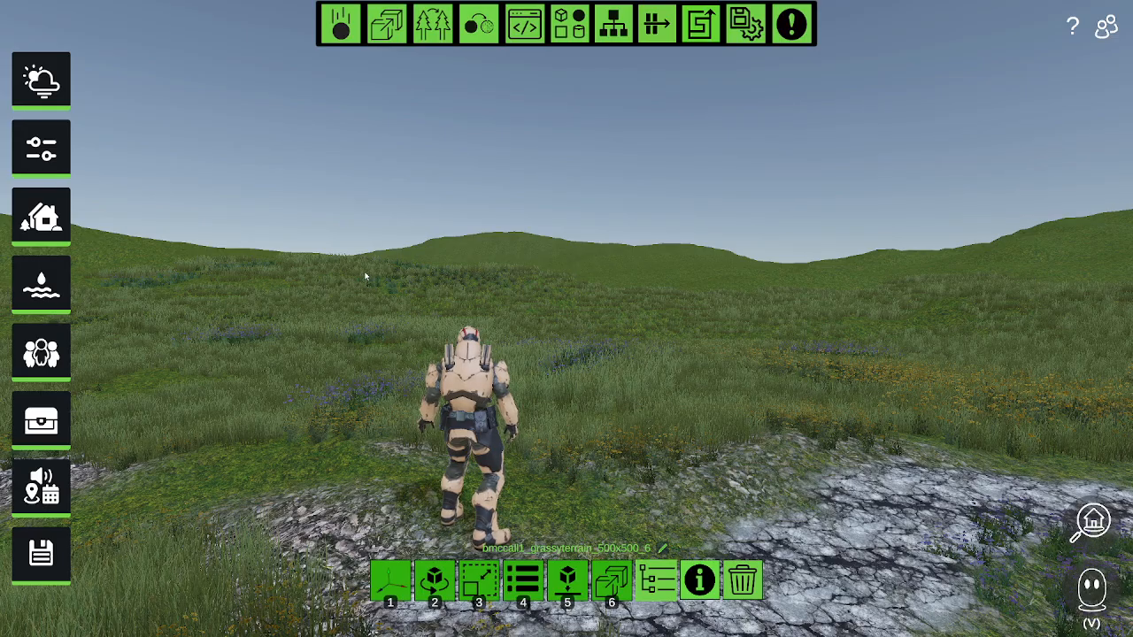
pyautogui.click(61, 225)
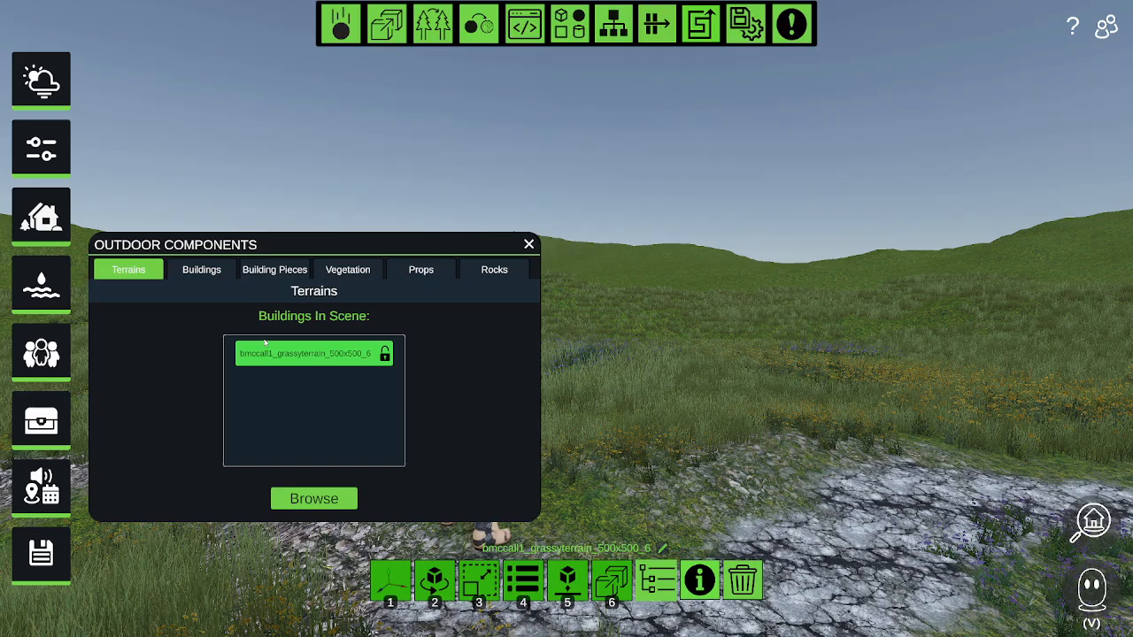
pyautogui.click(312, 361)
# Enter play mode, review the graphics settings such as grass and tree draw distance without changing them, and return to edit mode
pyautogui.press('v')
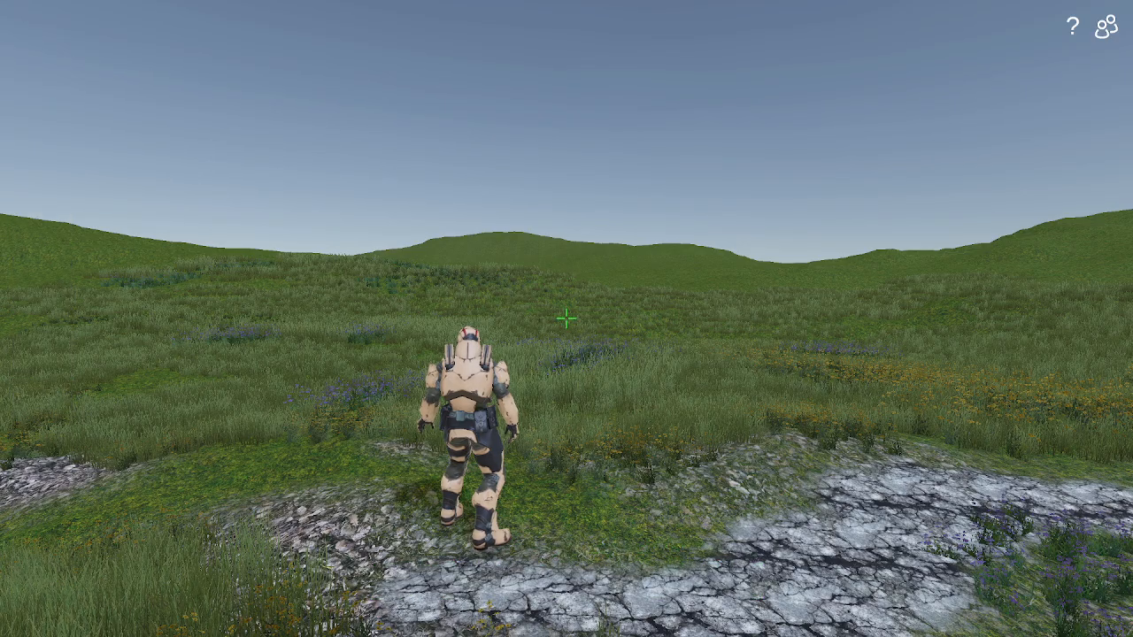
pyautogui.press('Escape')
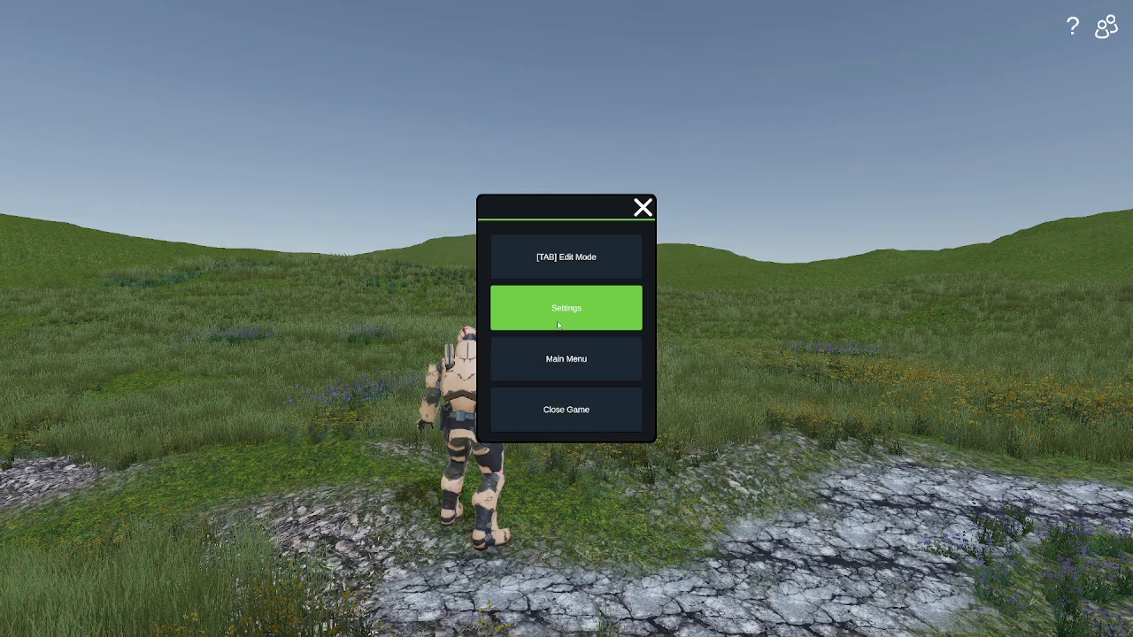
pyautogui.click(569, 314)
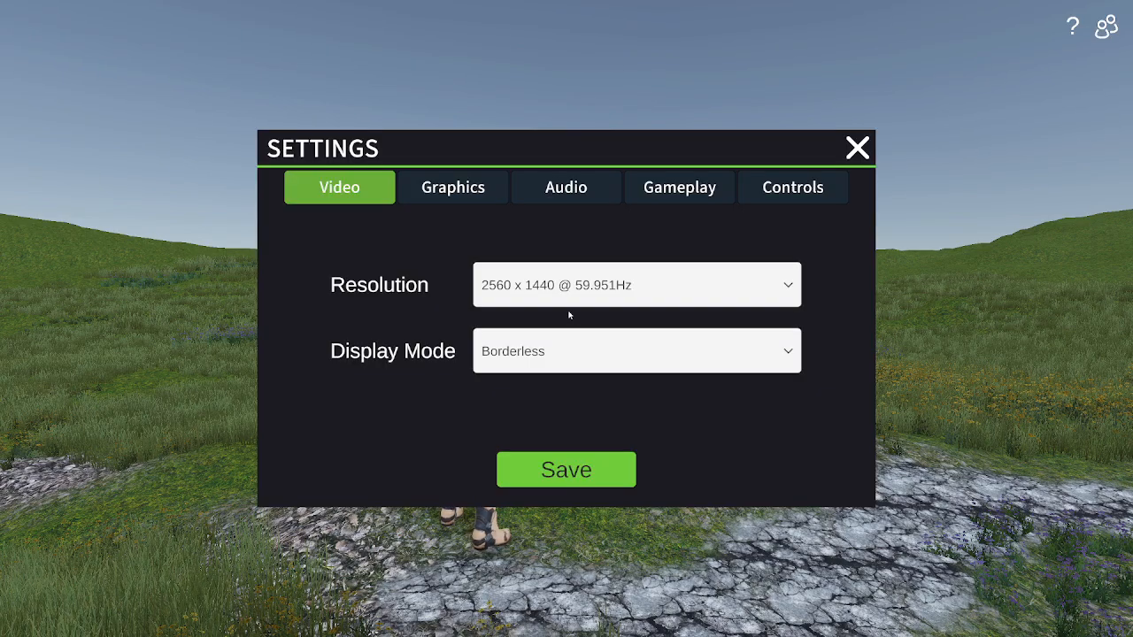
pyautogui.click(477, 193)
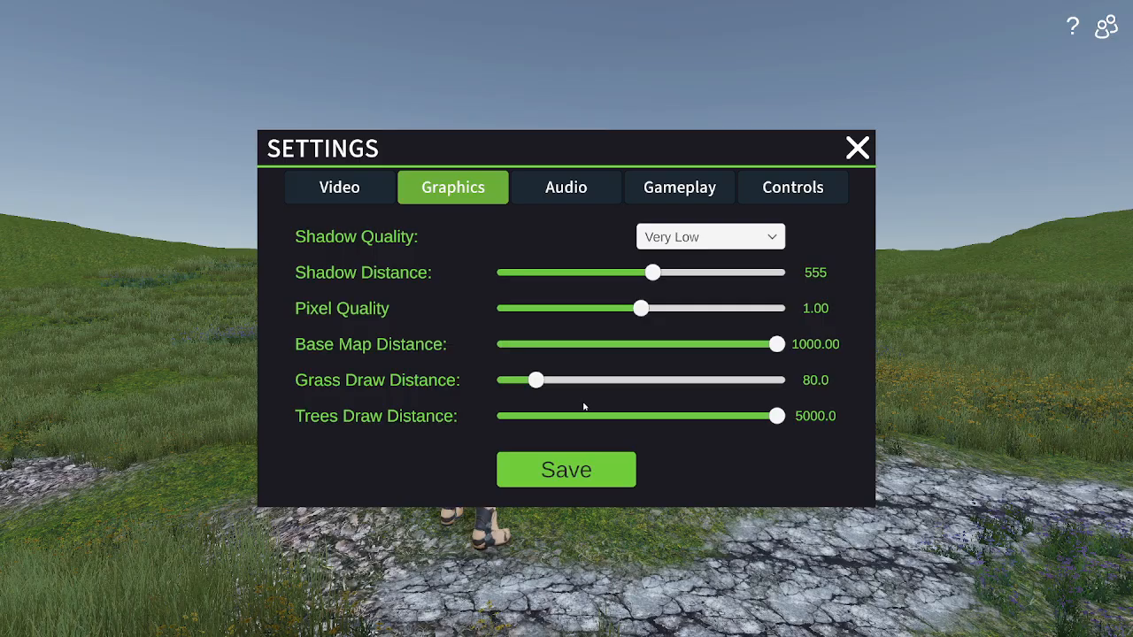
pyautogui.press('Escape')
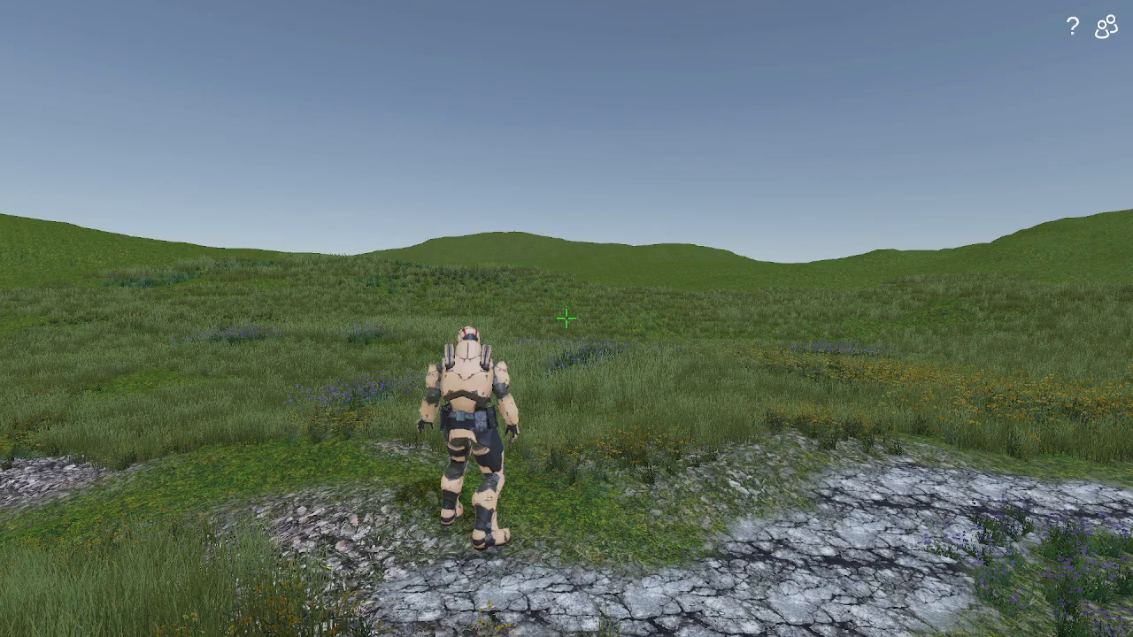
pyautogui.press('Tab')
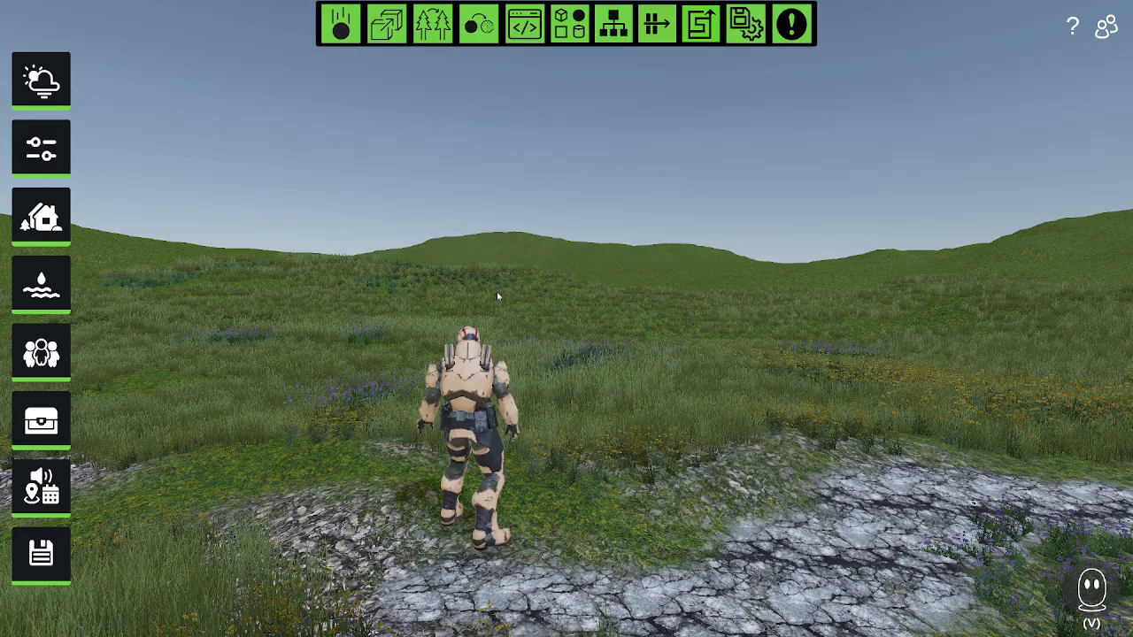
# Browse the building assets and search them for "cabin"
pyautogui.click(53, 223)
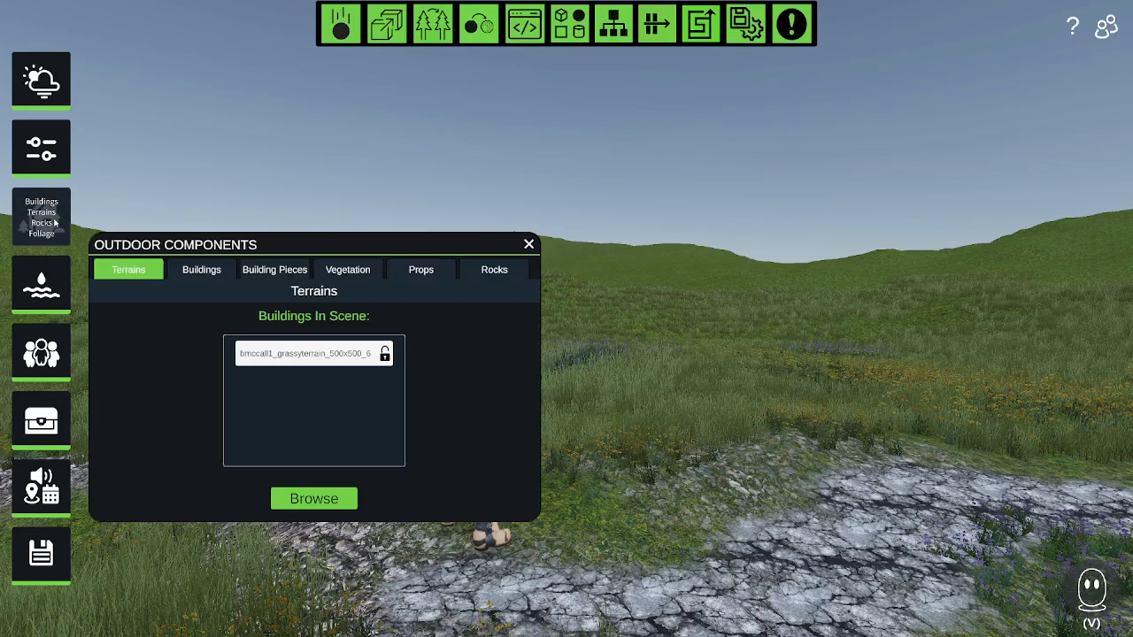
pyautogui.click(203, 271)
pyautogui.click(343, 501)
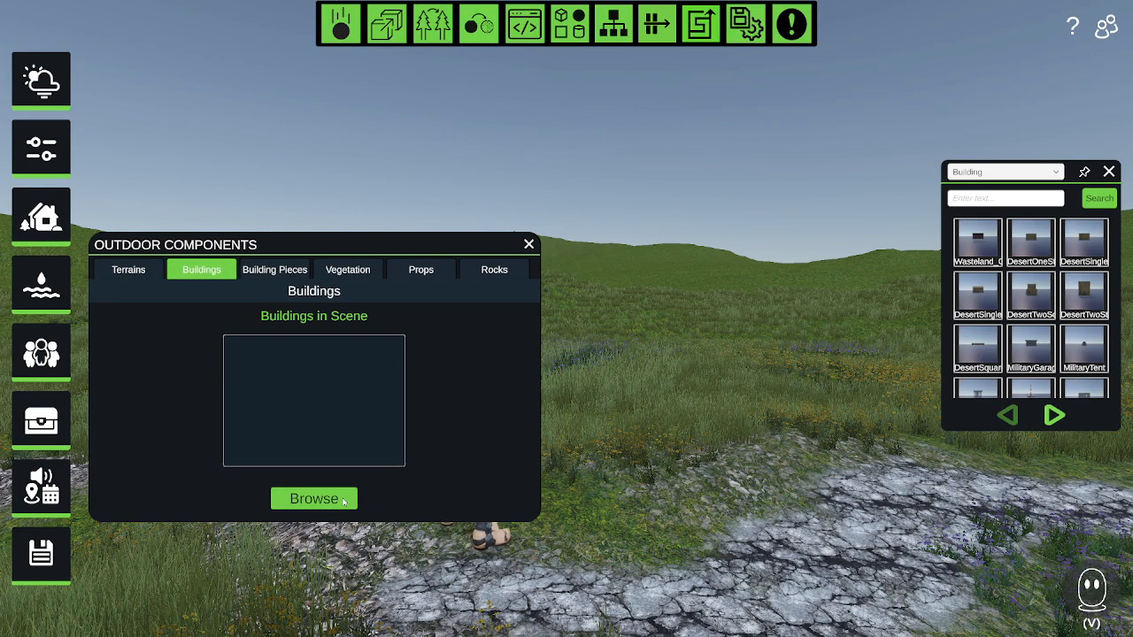
pyautogui.click(1056, 416)
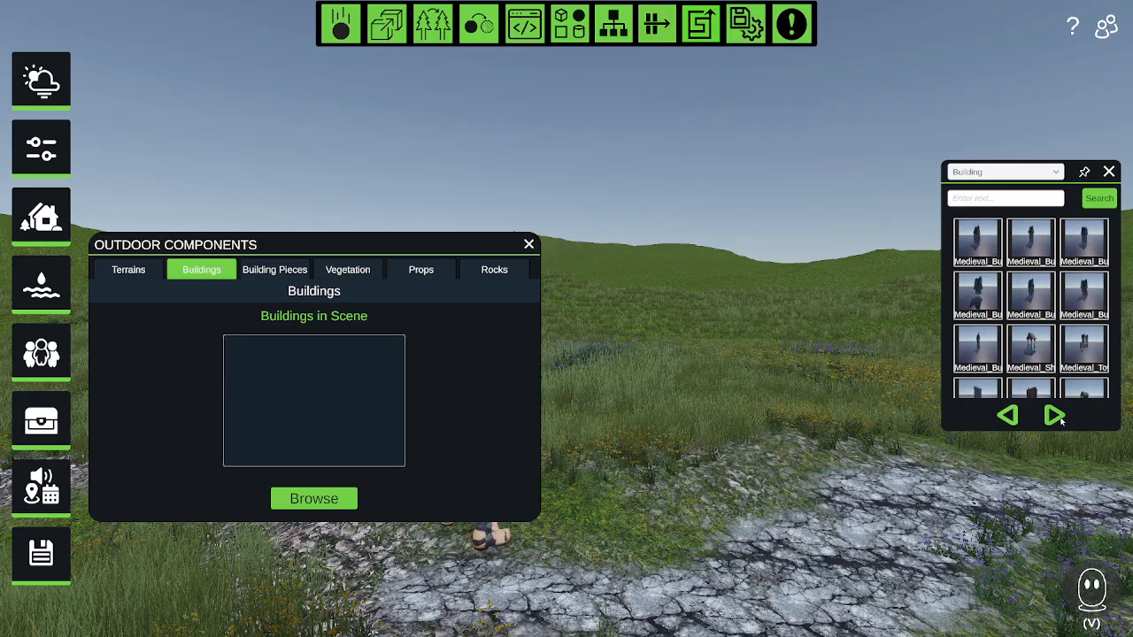
pyautogui.click(1010, 417)
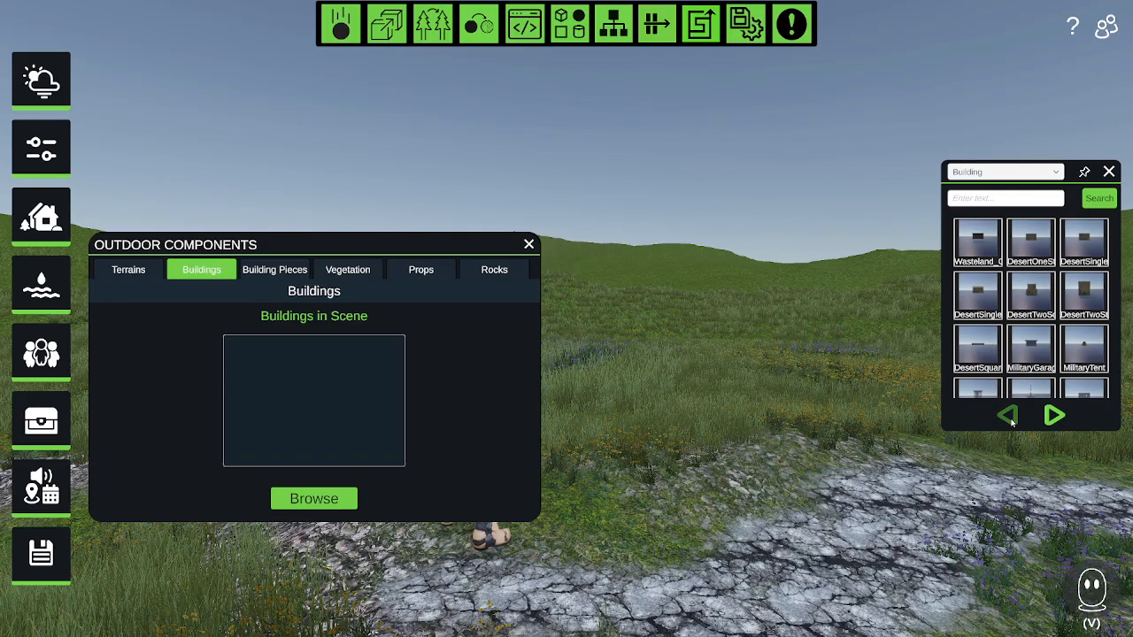
pyautogui.click(995, 202)
pyautogui.write('ca')
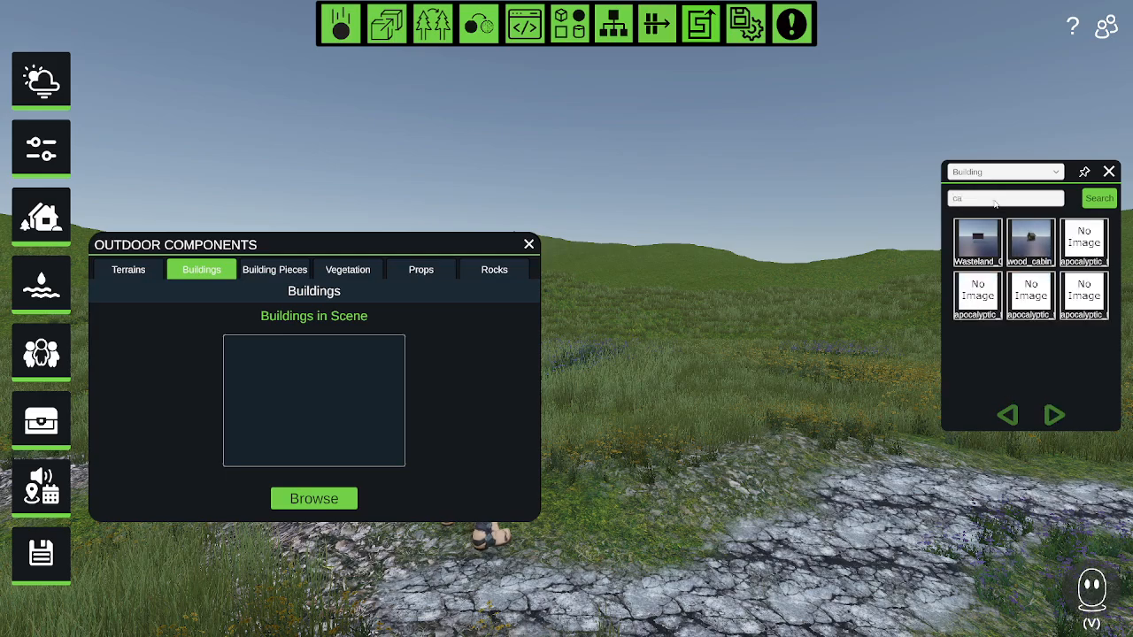
pyautogui.write('bin')
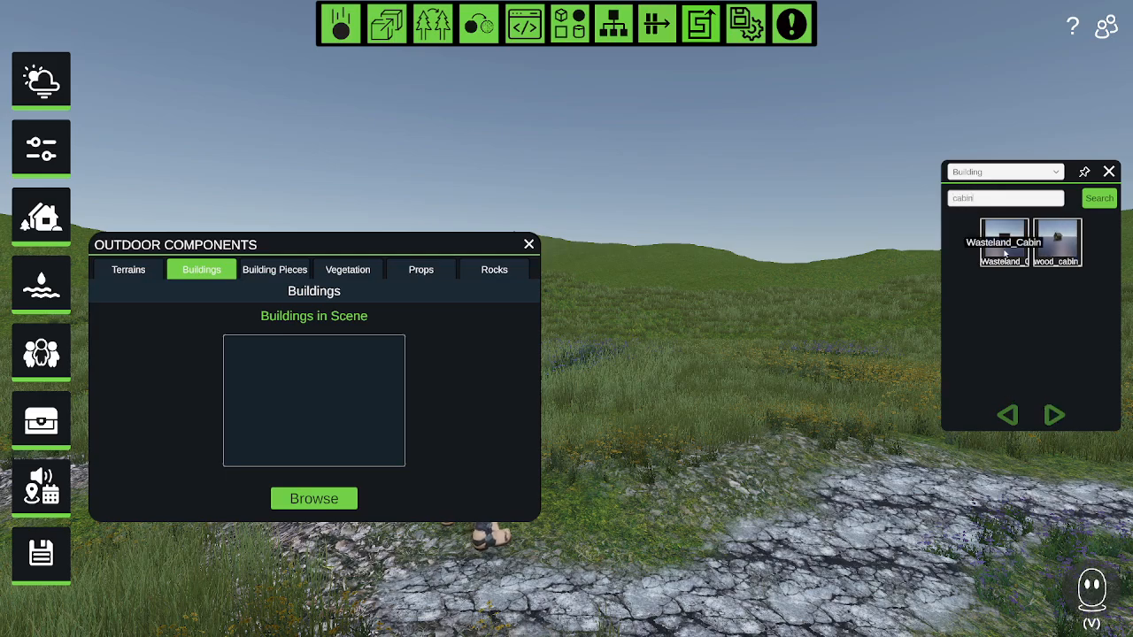
# Place one Wasteland_Cabin on the grass ahead of the character
pyautogui.click(1005, 251)
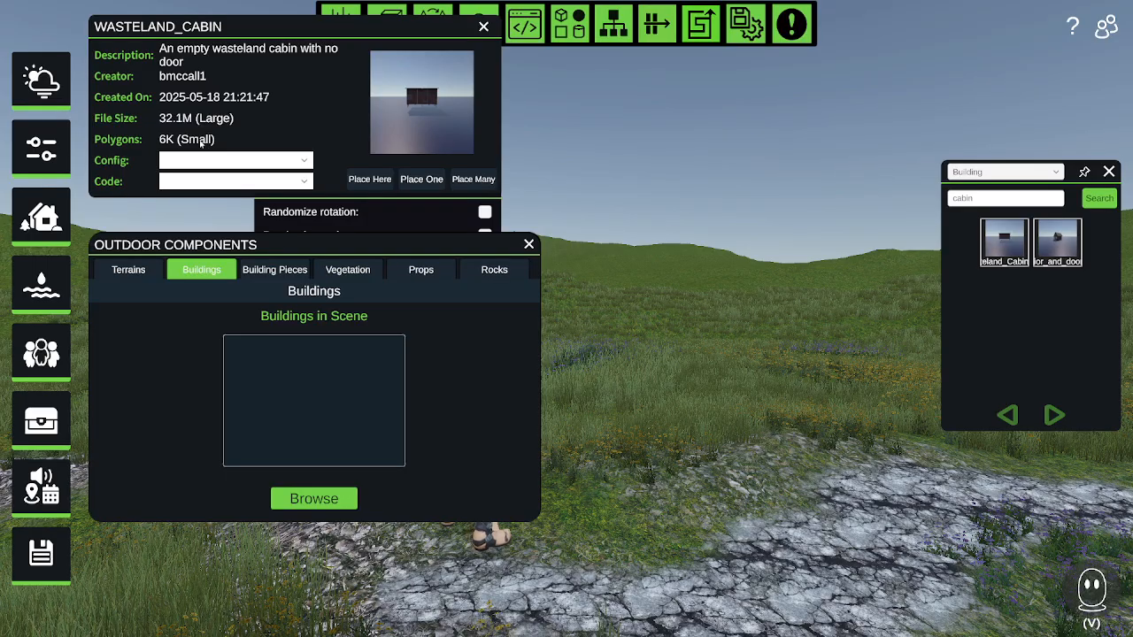
pyautogui.click(408, 180)
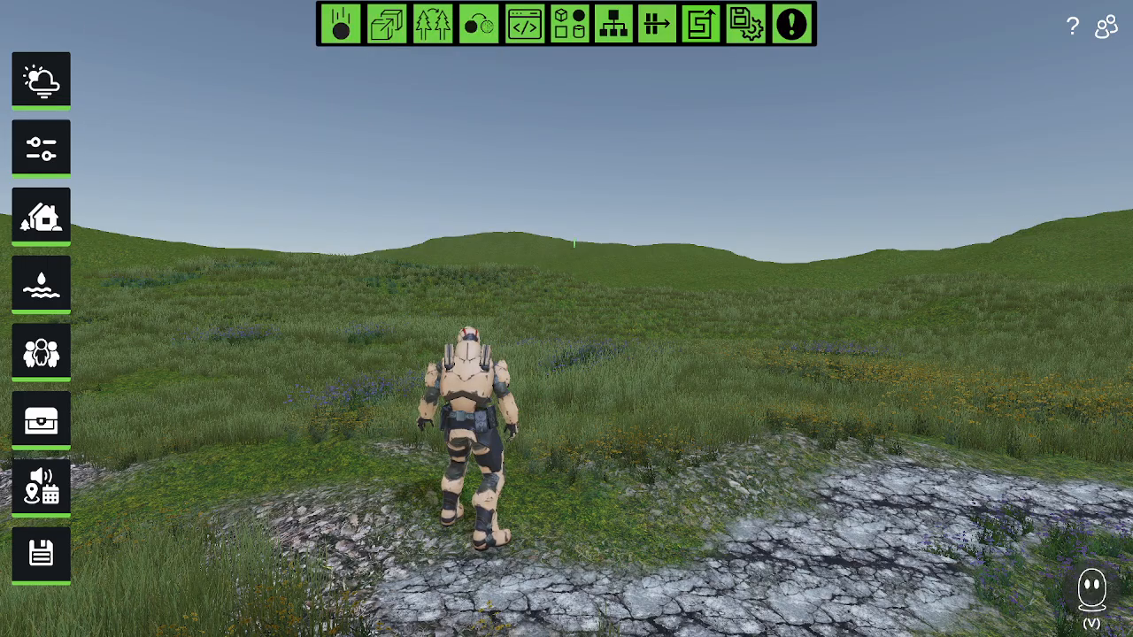
pyautogui.click(611, 331)
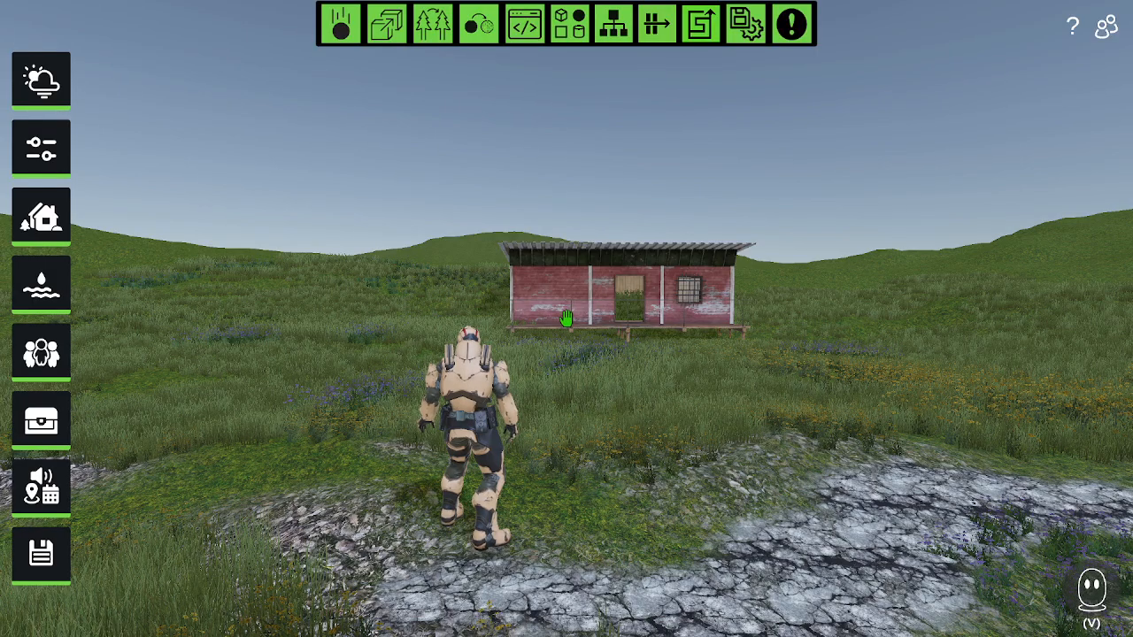
# Select the wasteland cabin and move it slightly upward along its vertical axis
pyautogui.press('w')
pyautogui.click(563, 285)
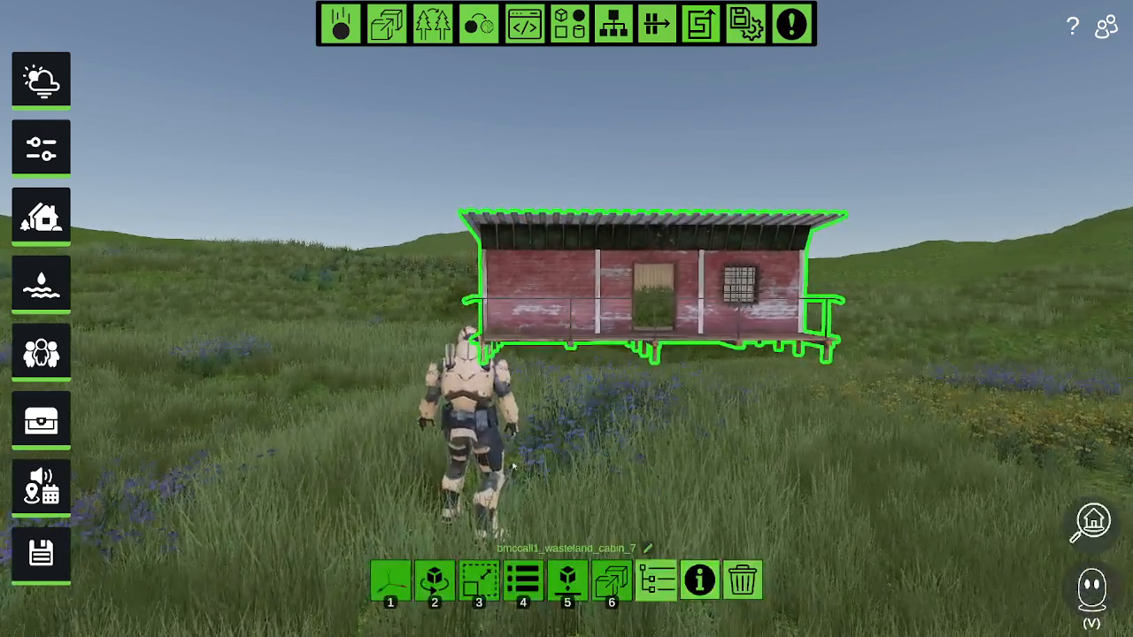
pyautogui.click(390, 581)
pyautogui.moveTo(633, 255)
pyautogui.mouseDown()
pyautogui.moveTo(632, 199)
pyautogui.moveTo(632, 238)
pyautogui.mouseUp()
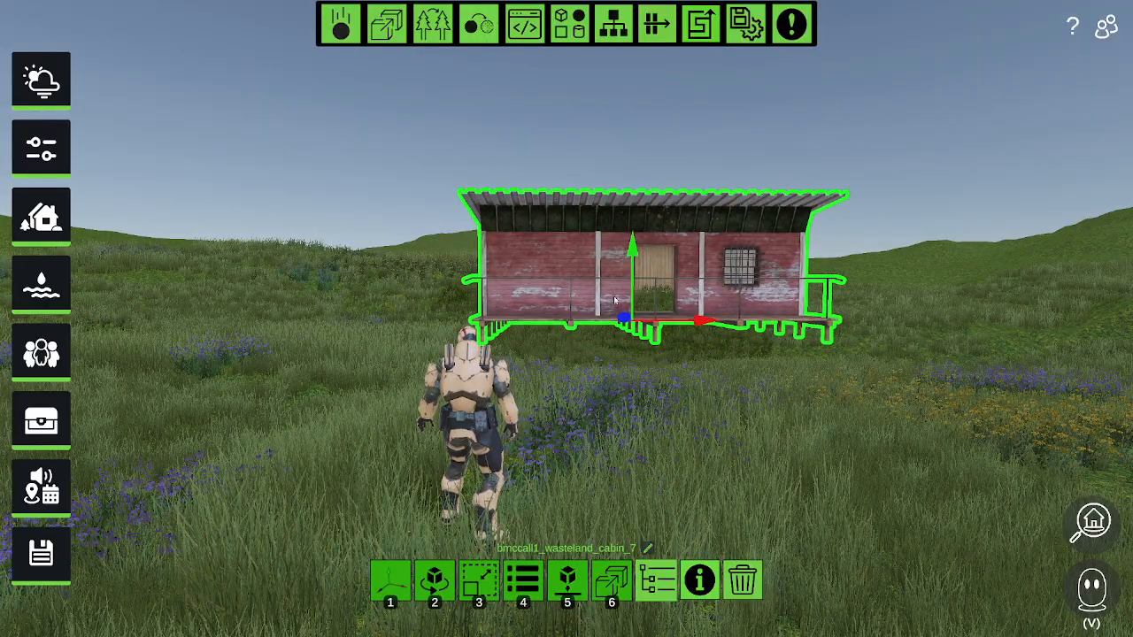
# View the raised cabin in play mode from farther back and above, and return to edit mode
pyautogui.press('Tab')
pyautogui.press('w')
pyautogui.press('s')
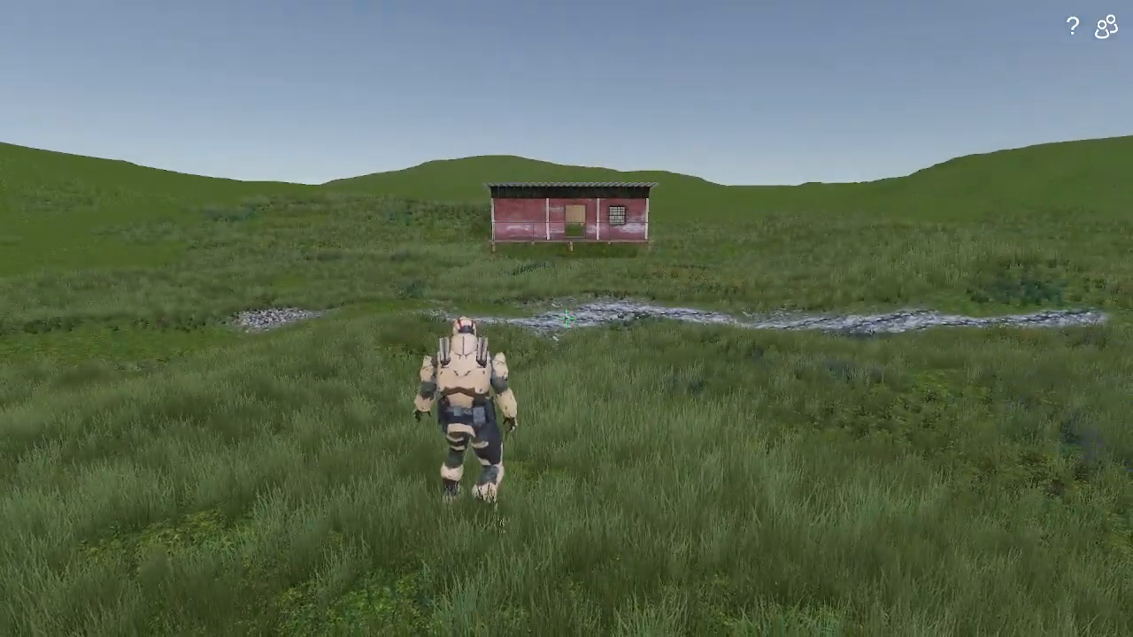
pyautogui.press('w')
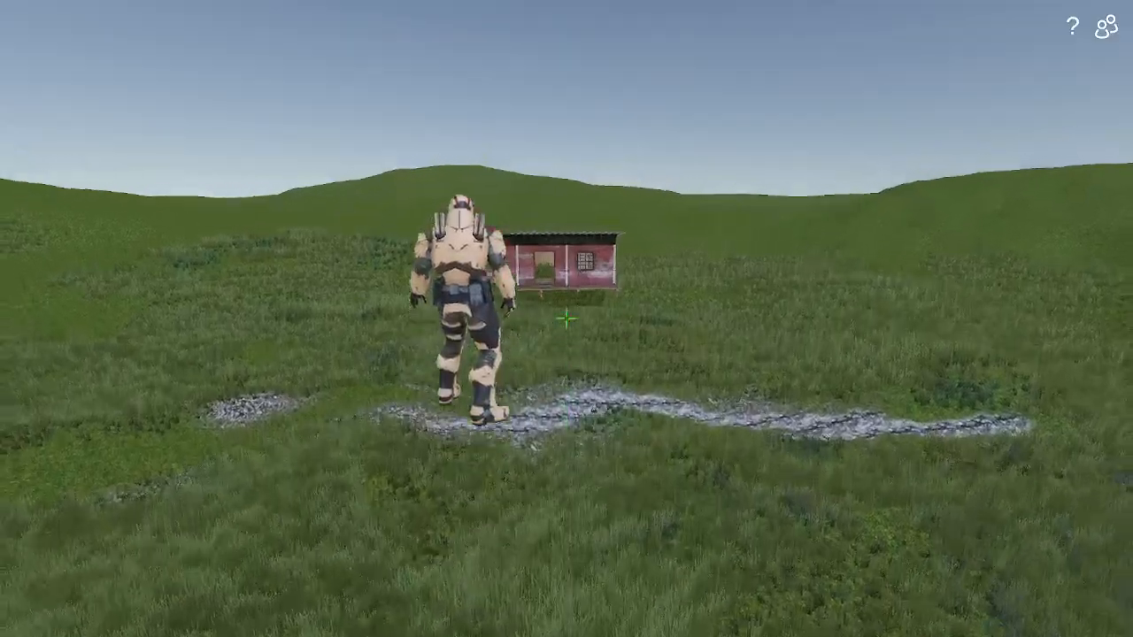
pyautogui.press('Tab')
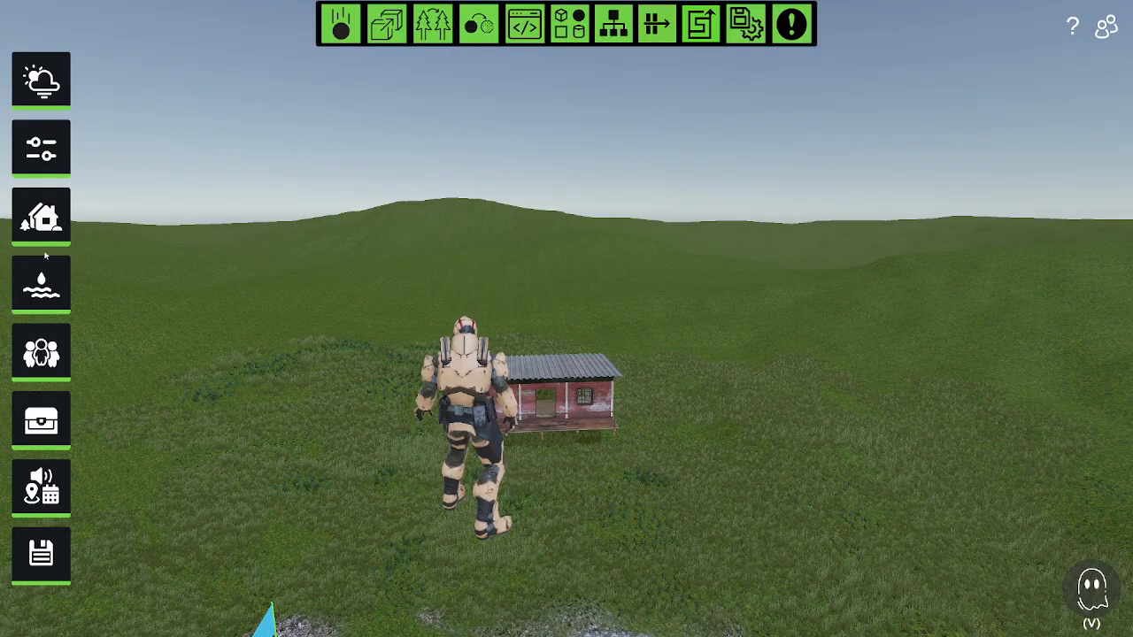
# Browse the vegetation assets, open Birch_01, pin the asset browser and close the Outdoor Components window
pyautogui.click(46, 231)
pyautogui.click(348, 270)
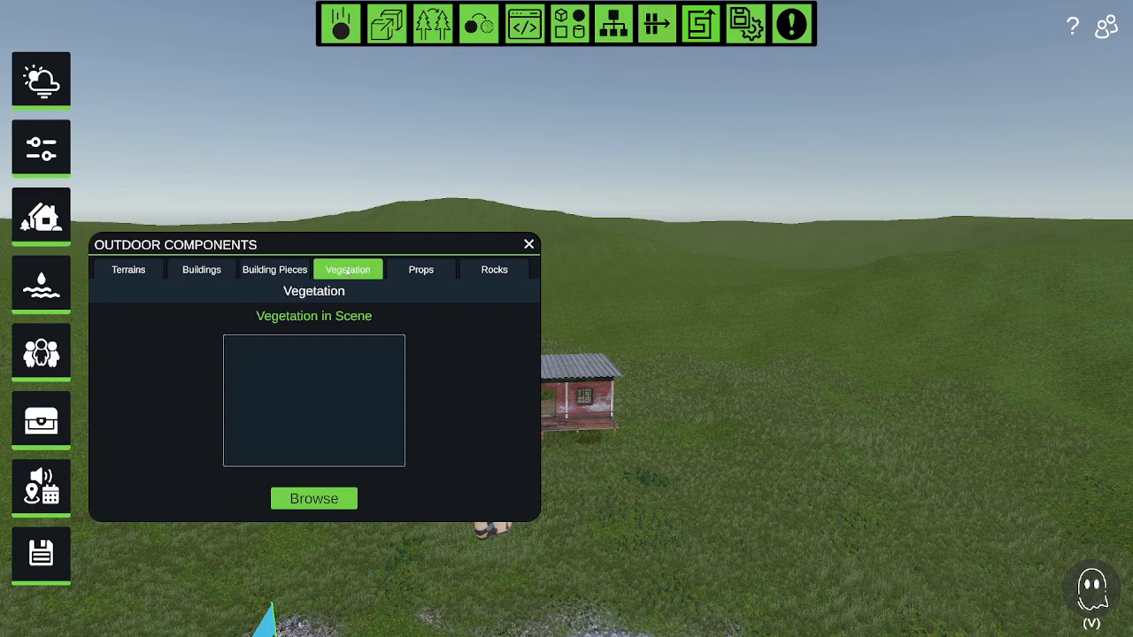
pyautogui.click(320, 498)
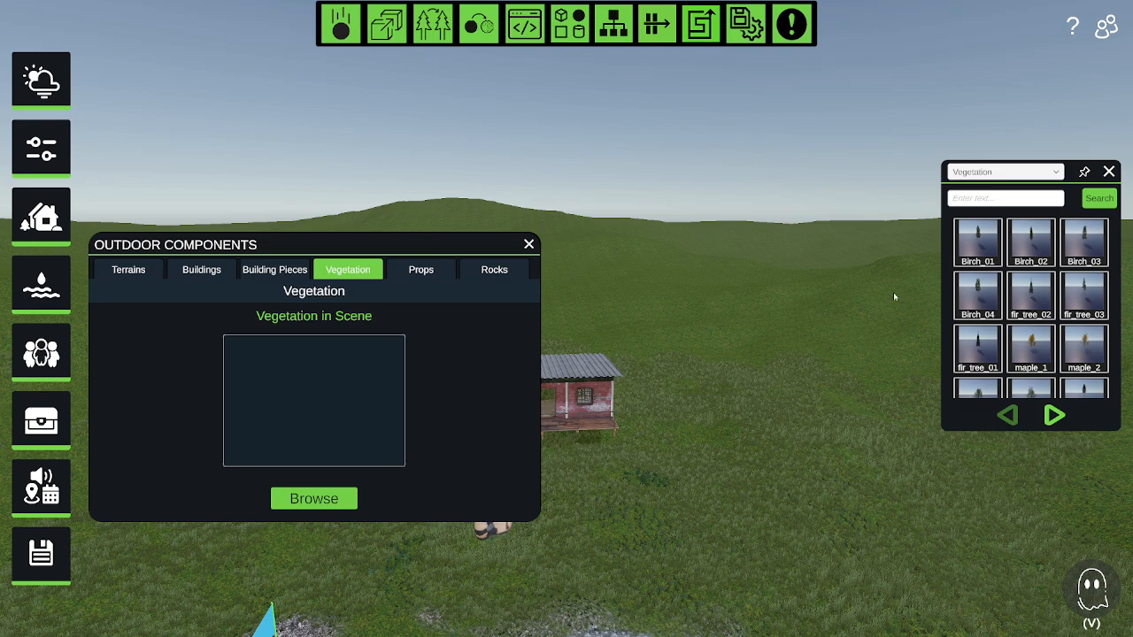
pyautogui.click(977, 241)
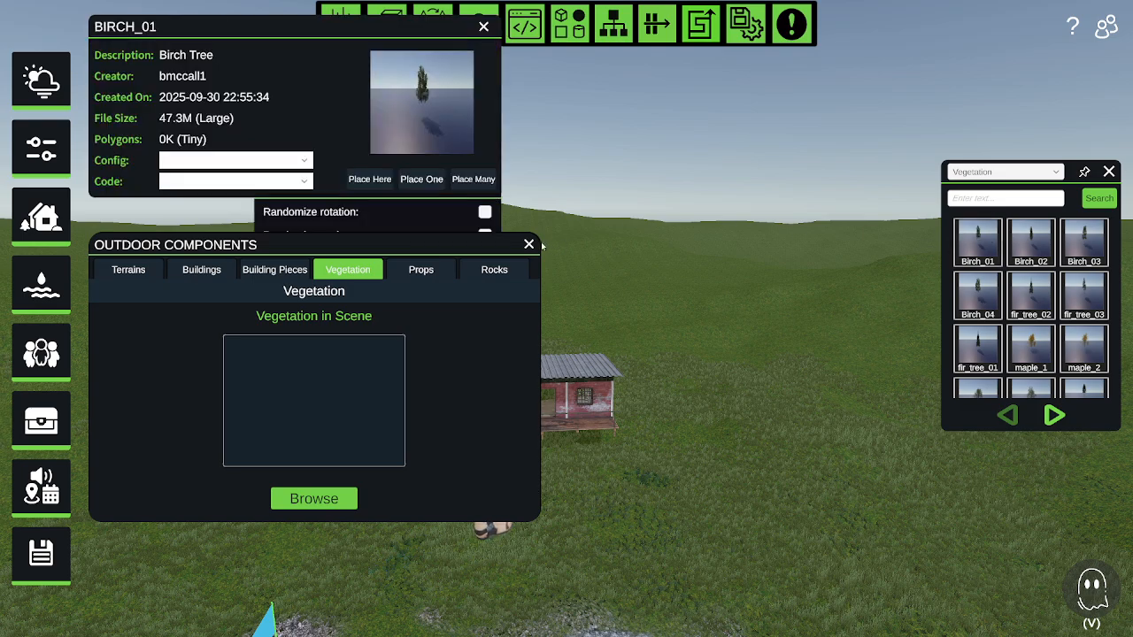
pyautogui.click(1085, 171)
pyautogui.click(528, 243)
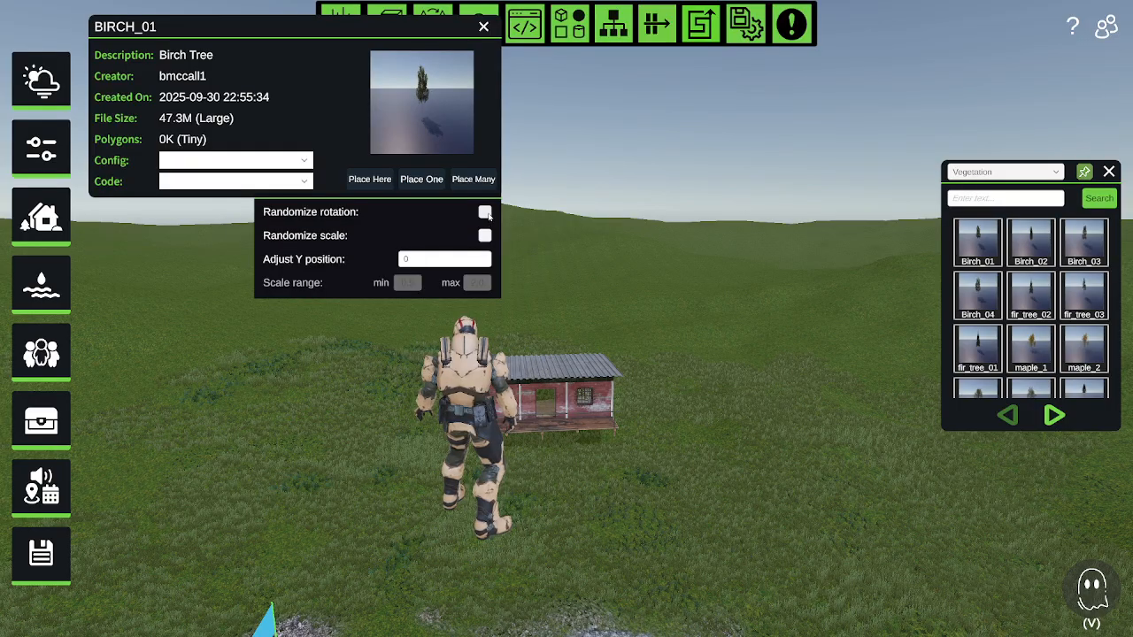
# Enable randomized rotation and scale for Birch_01 and set its scale range to minimum 0.7 and maximum 1.5
pyautogui.click(485, 235)
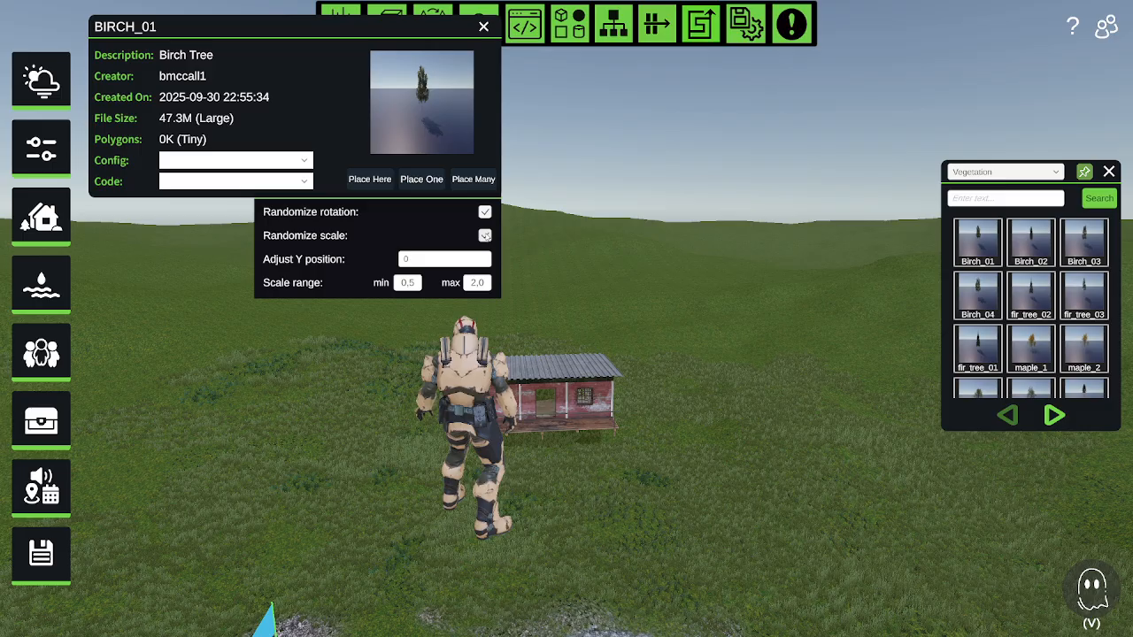
pyautogui.click(415, 285)
pyautogui.write('.8')
pyautogui.press('Tab')
pyautogui.press('Tab')
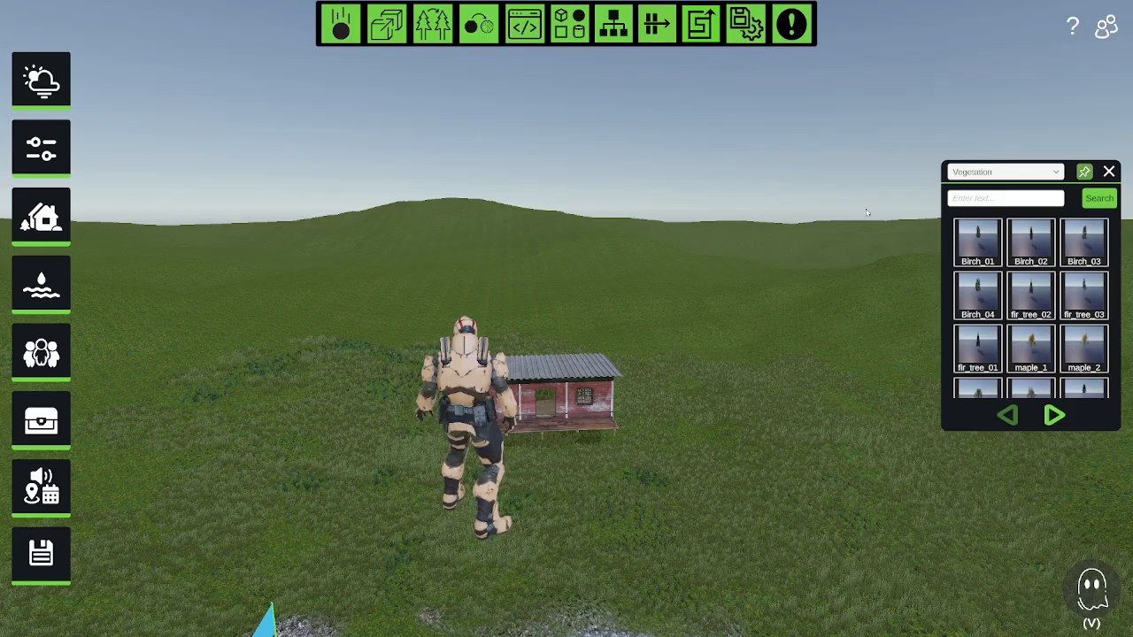
pyautogui.click(984, 245)
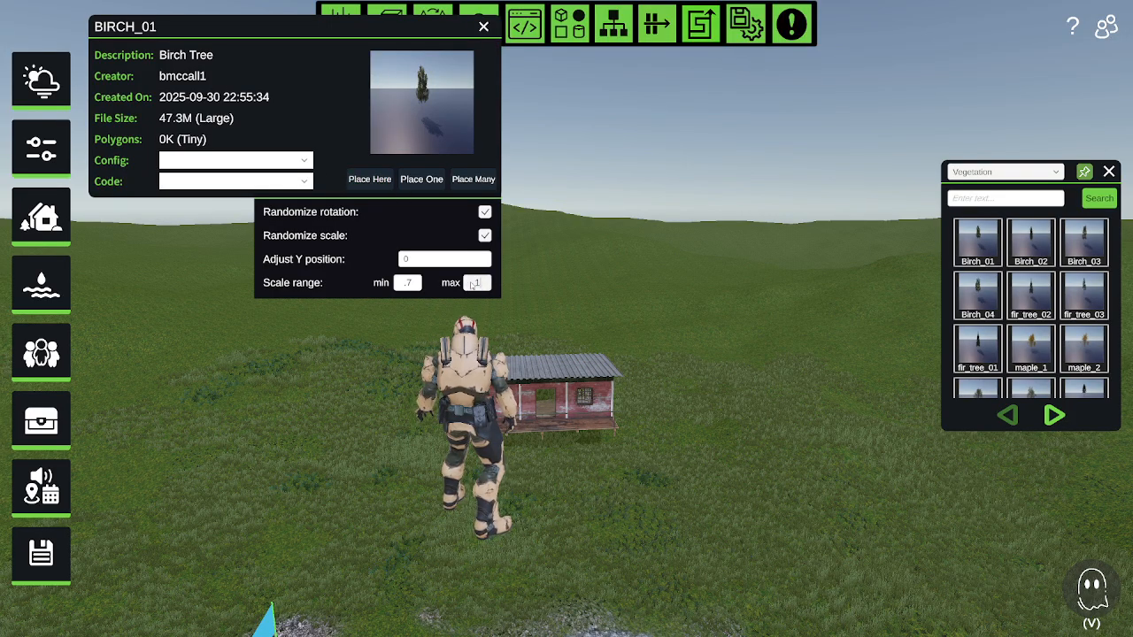
# Place eight Birch_01 trees in one run, spread across the hills behind the cabin and on both sides of it
pyautogui.click(473, 179)
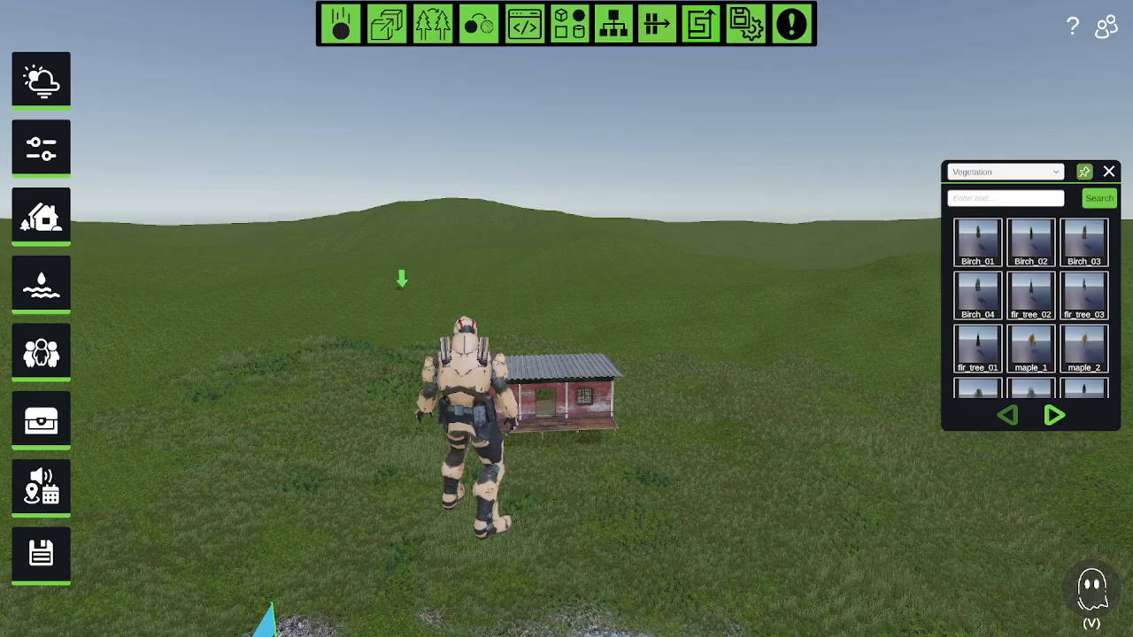
pyautogui.click(402, 283)
pyautogui.click(589, 301)
pyautogui.click(721, 321)
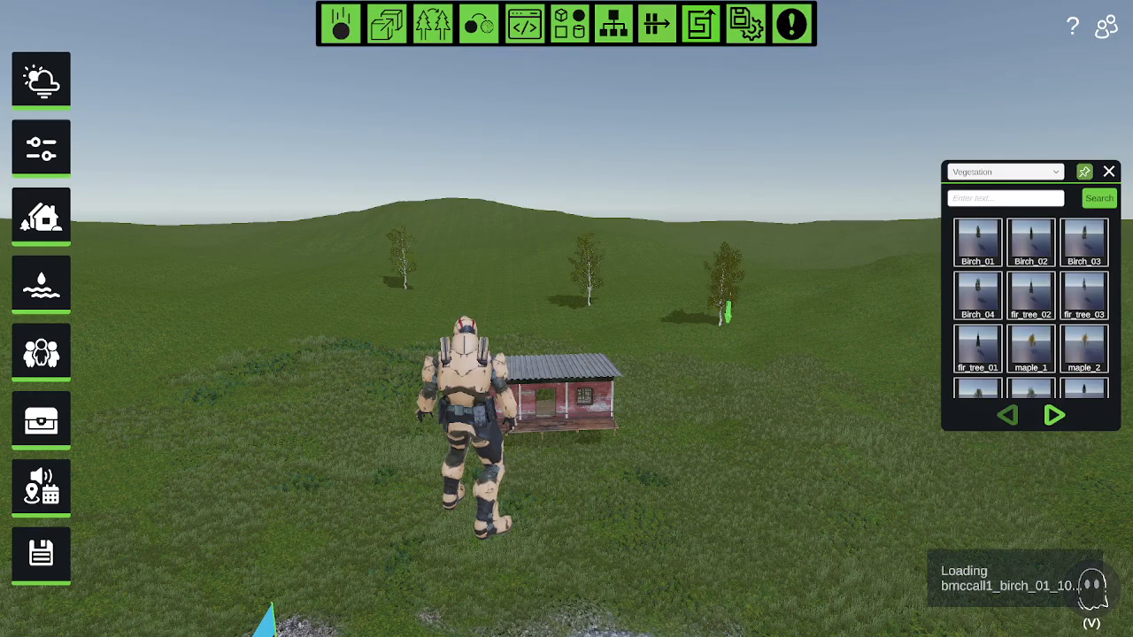
pyautogui.click(832, 282)
pyautogui.click(269, 272)
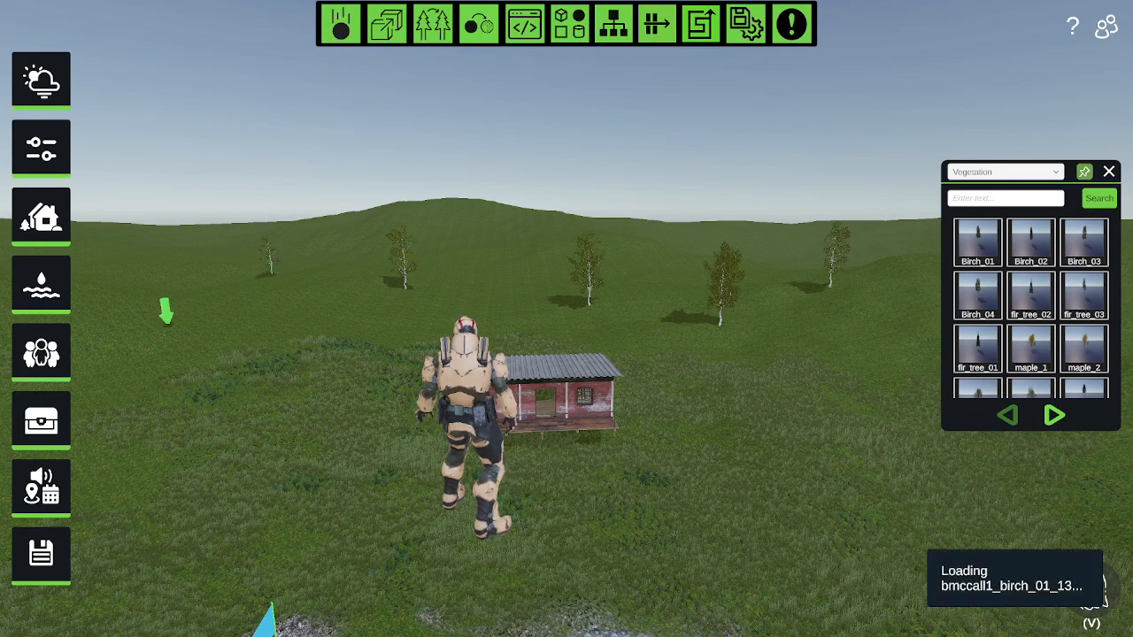
pyautogui.click(183, 312)
pyautogui.click(133, 400)
pyautogui.click(884, 473)
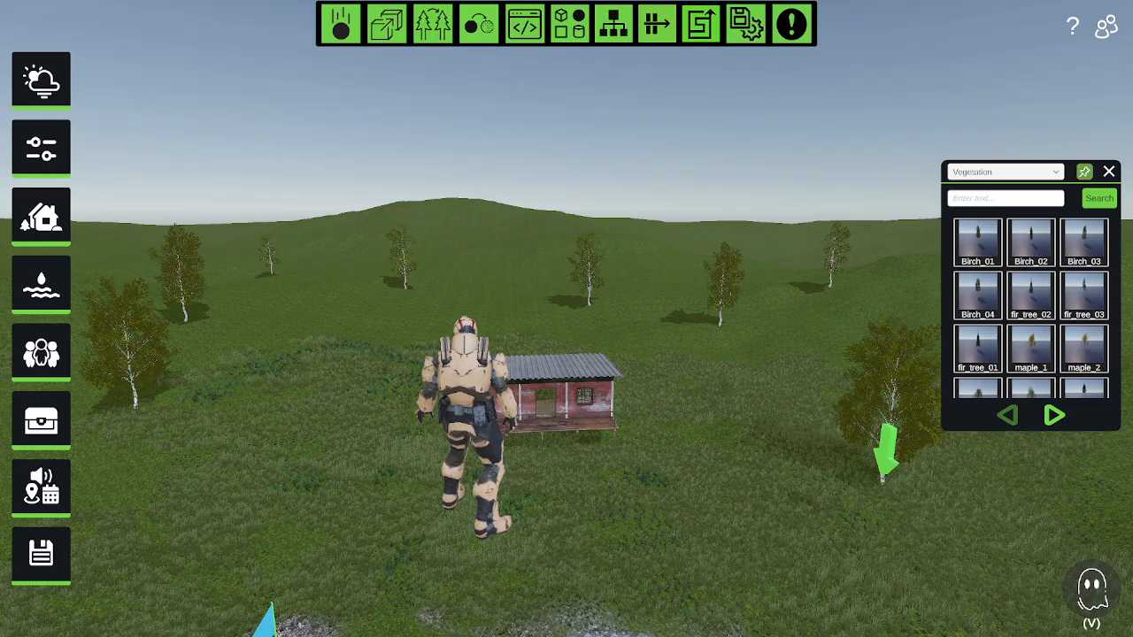
pyautogui.rightClick(882, 484)
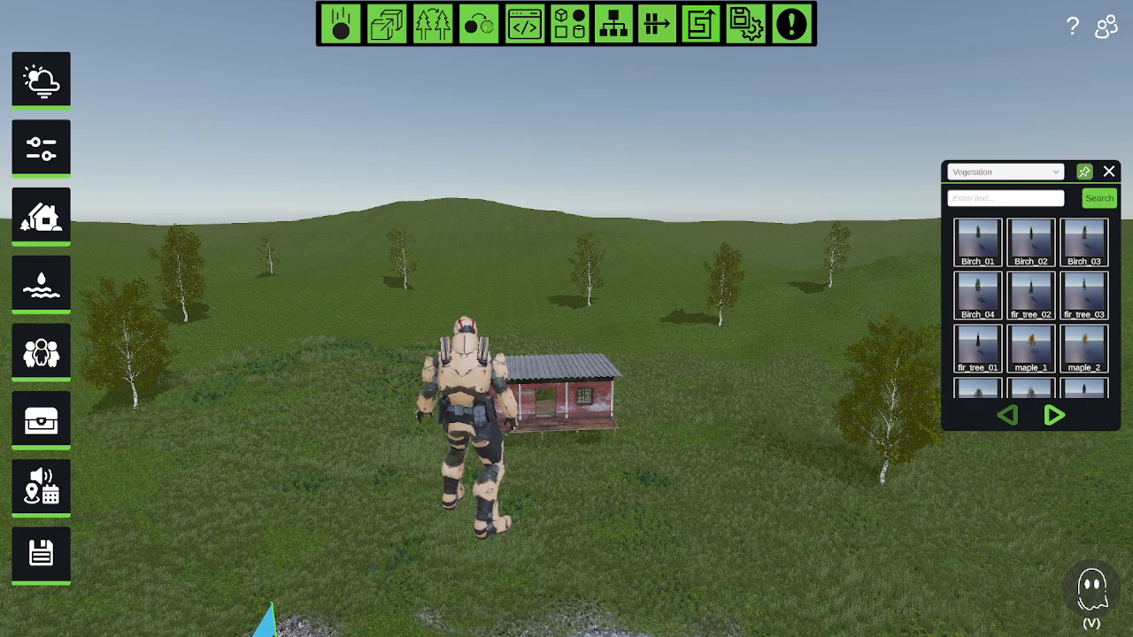
# Browse the rock assets, preview several of them, open Rock6 and close the Outdoor Components window
pyautogui.click(41, 217)
pyautogui.click(495, 271)
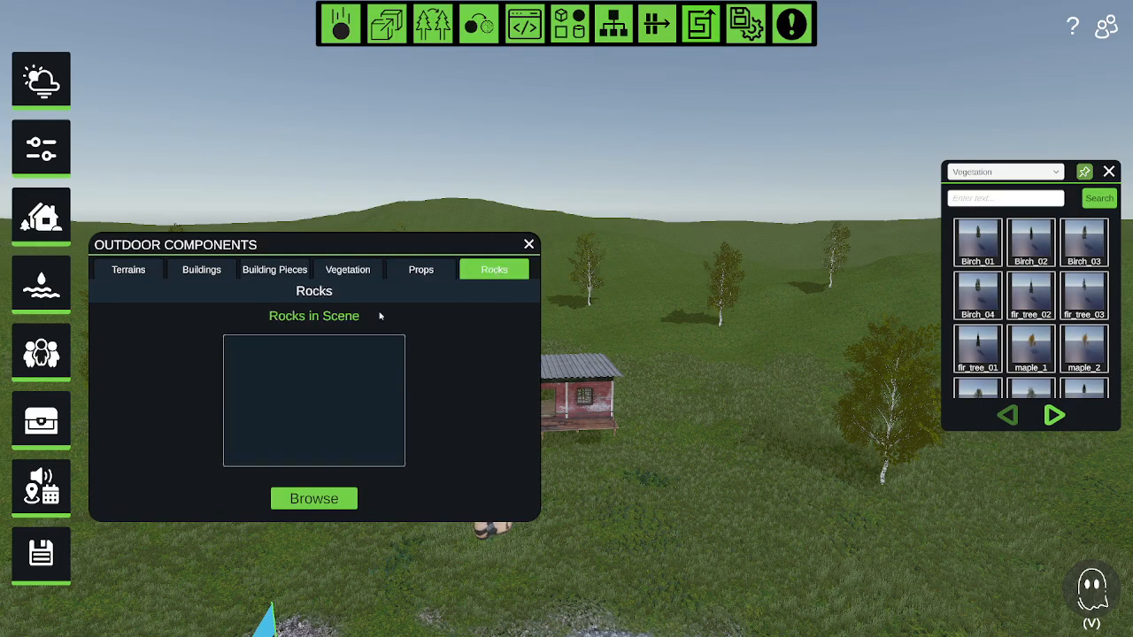
pyautogui.click(319, 496)
pyautogui.click(1031, 248)
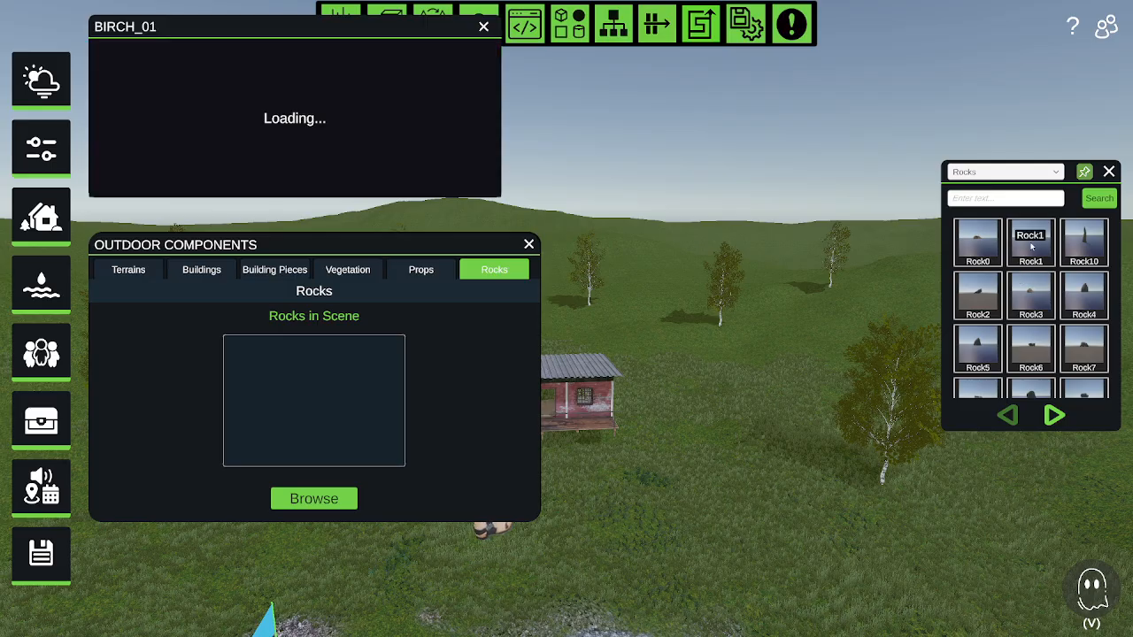
pyautogui.click(980, 303)
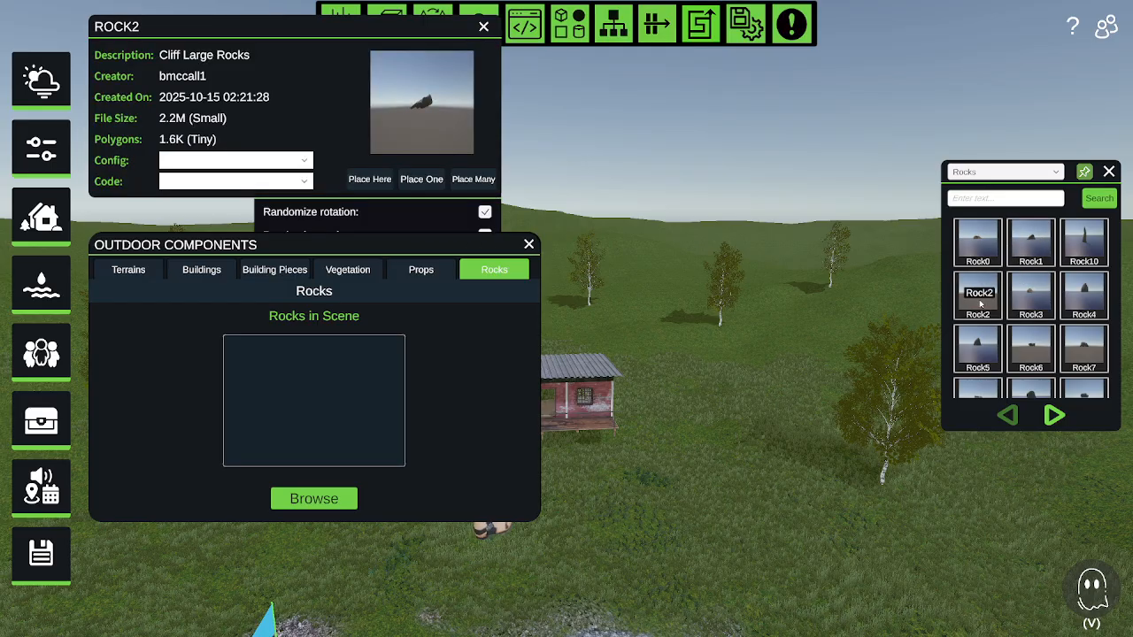
pyautogui.click(987, 249)
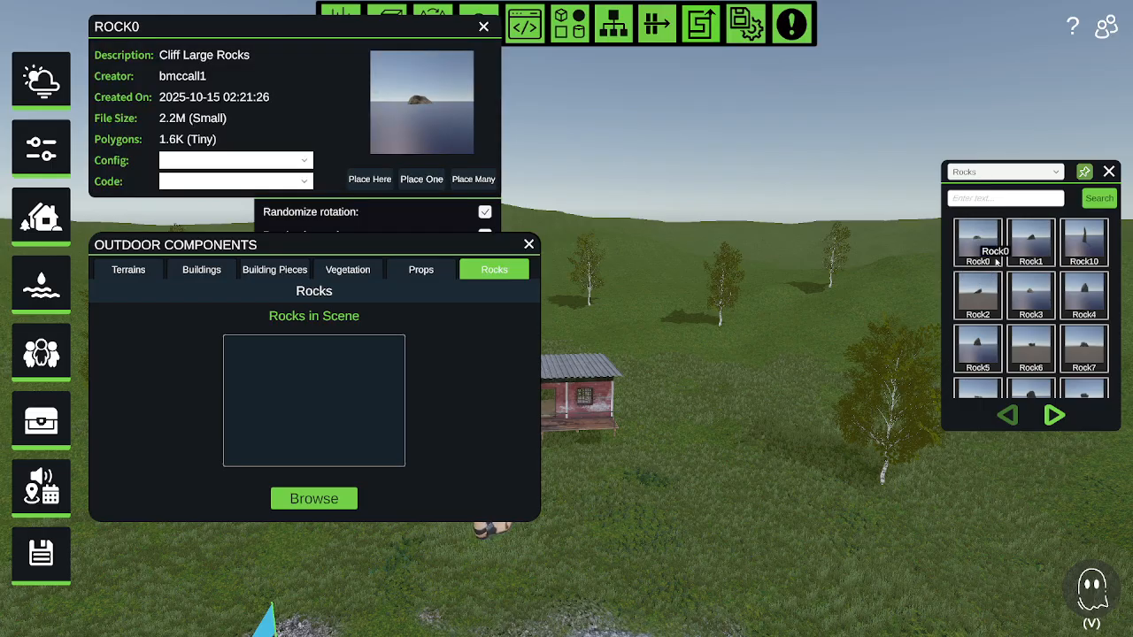
pyautogui.click(1082, 299)
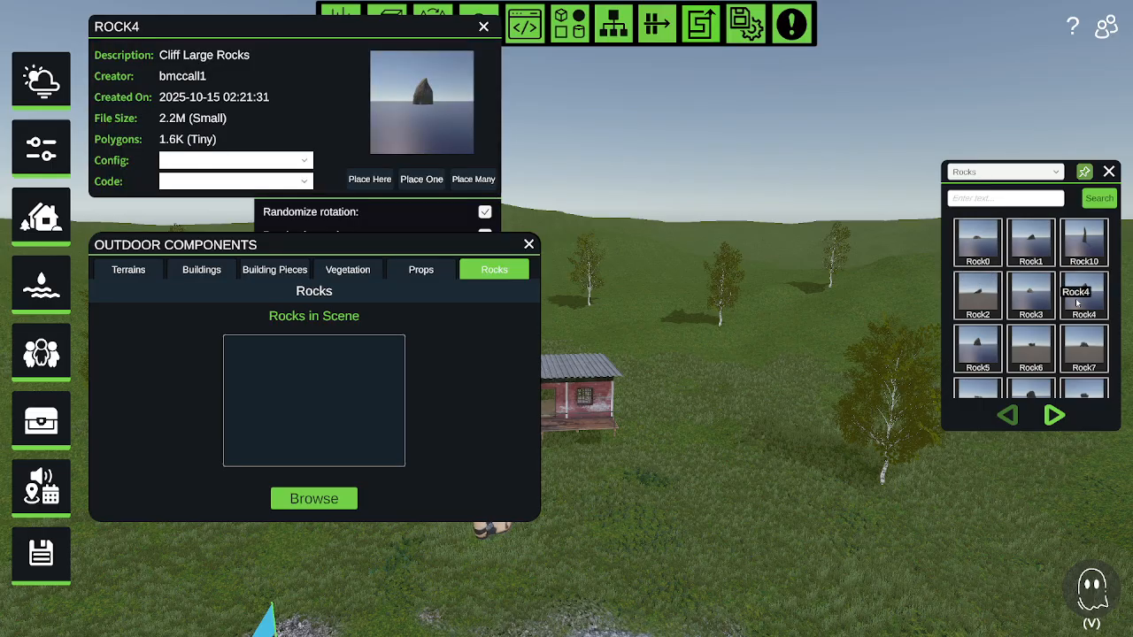
pyautogui.click(1019, 355)
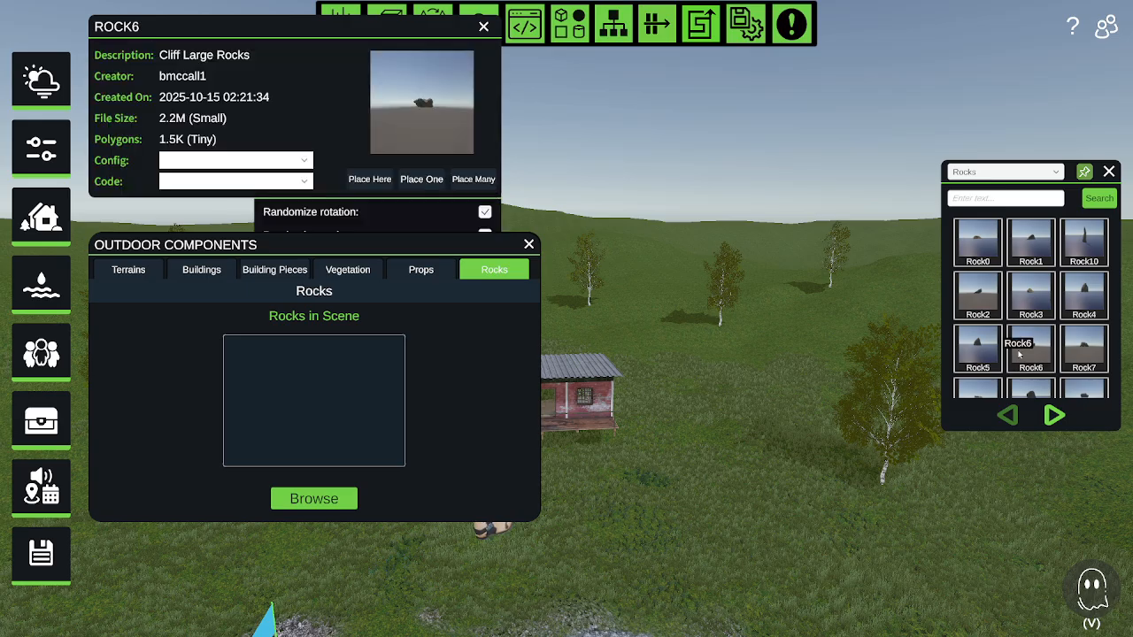
pyautogui.click(528, 244)
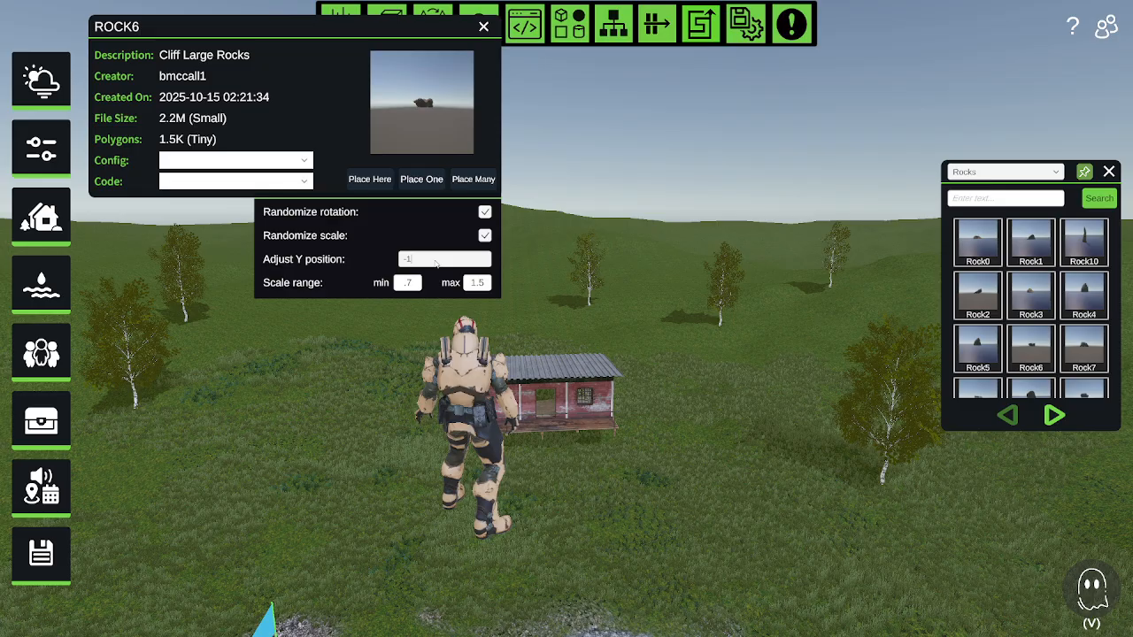
# Set Rock6's Y position adjustment to -1 and place seven of the rocks on the hills and the grass around the cabin
pyautogui.click(472, 180)
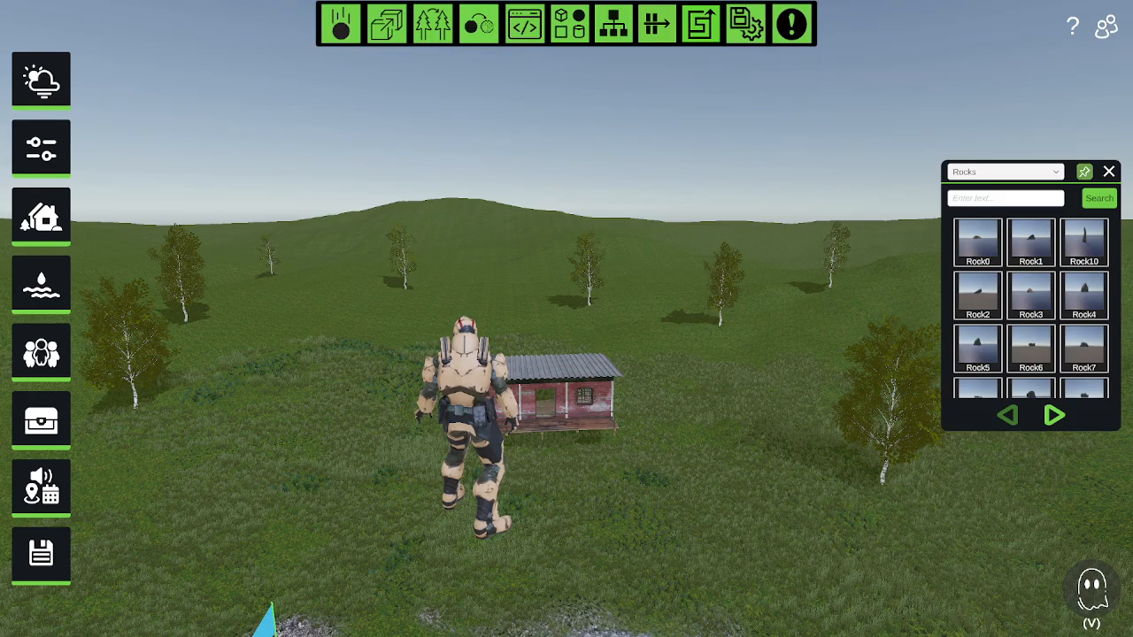
pyautogui.click(332, 311)
pyautogui.click(301, 354)
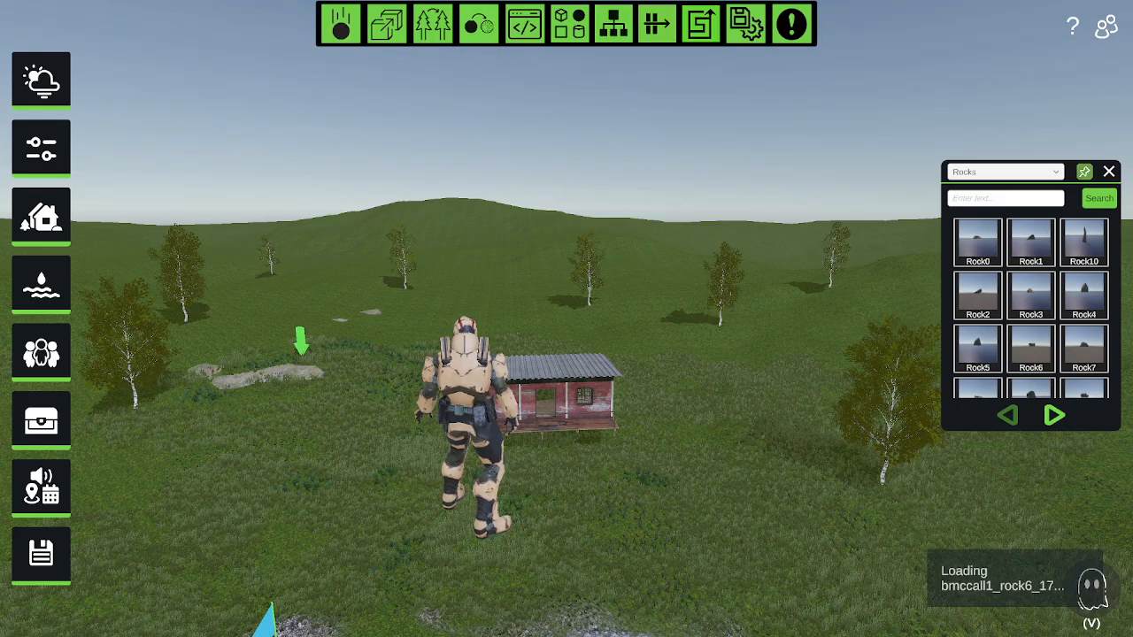
pyautogui.click(483, 271)
pyautogui.click(536, 248)
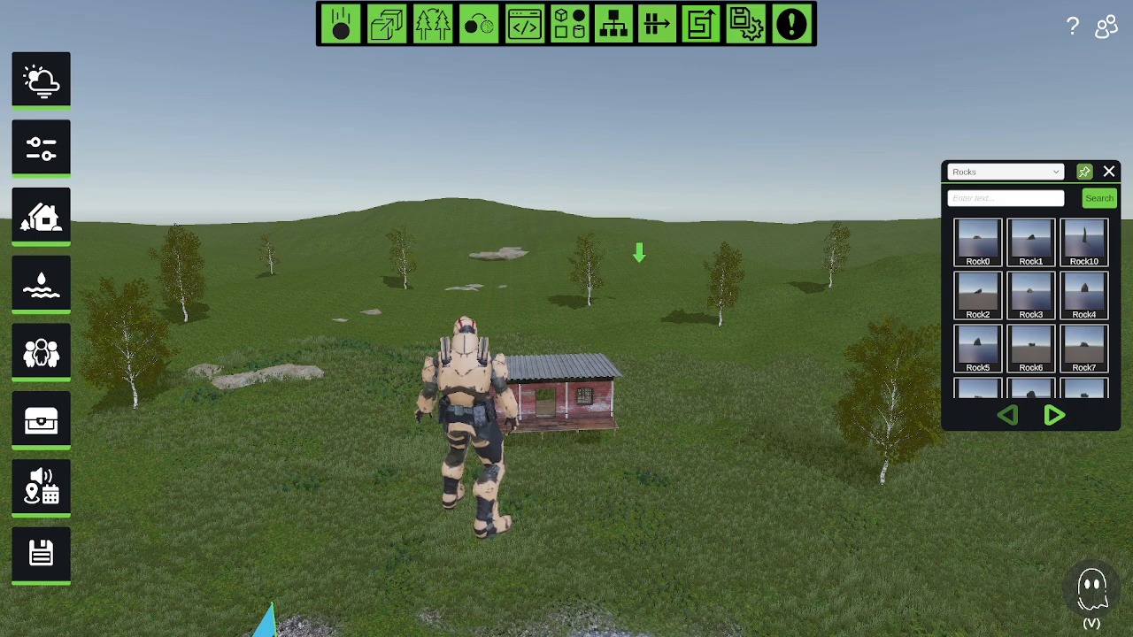
pyautogui.click(637, 257)
pyautogui.click(732, 416)
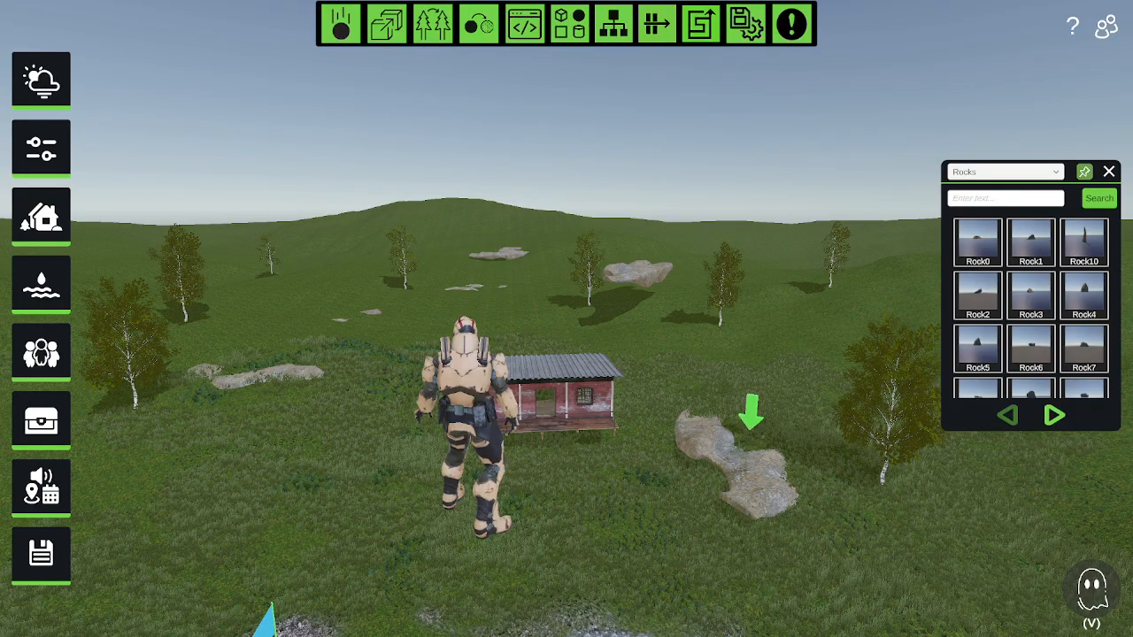
pyautogui.click(174, 523)
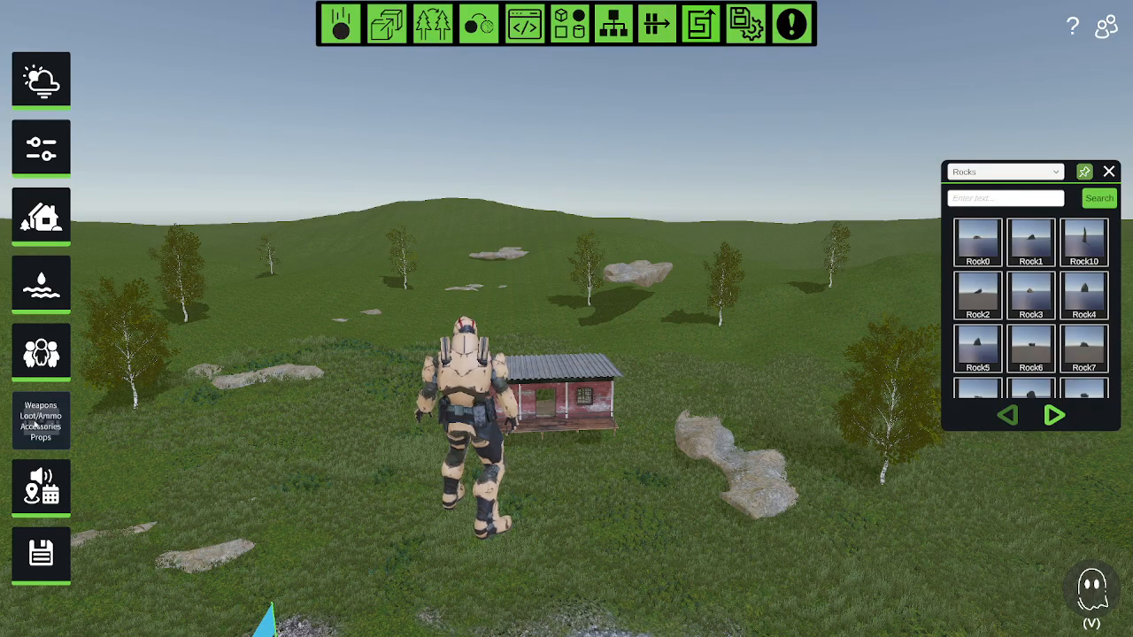
# Browse the prop assets and place one Wast_Chest on the grass in front of the cabin, near the large rock
pyautogui.click(40, 421)
pyautogui.click(490, 272)
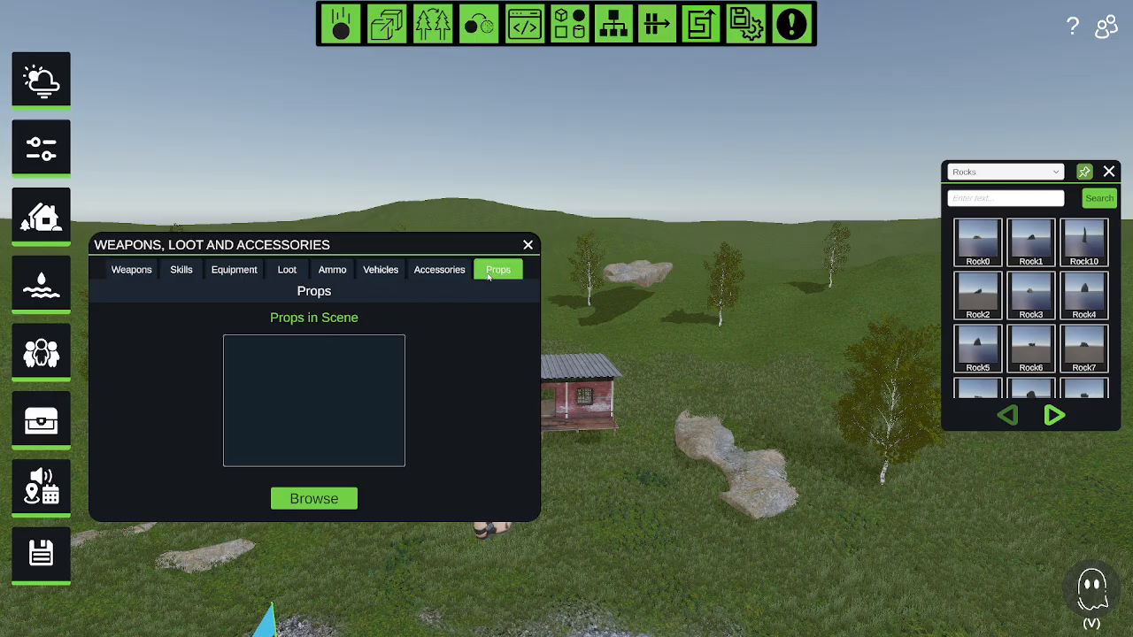
pyautogui.click(337, 501)
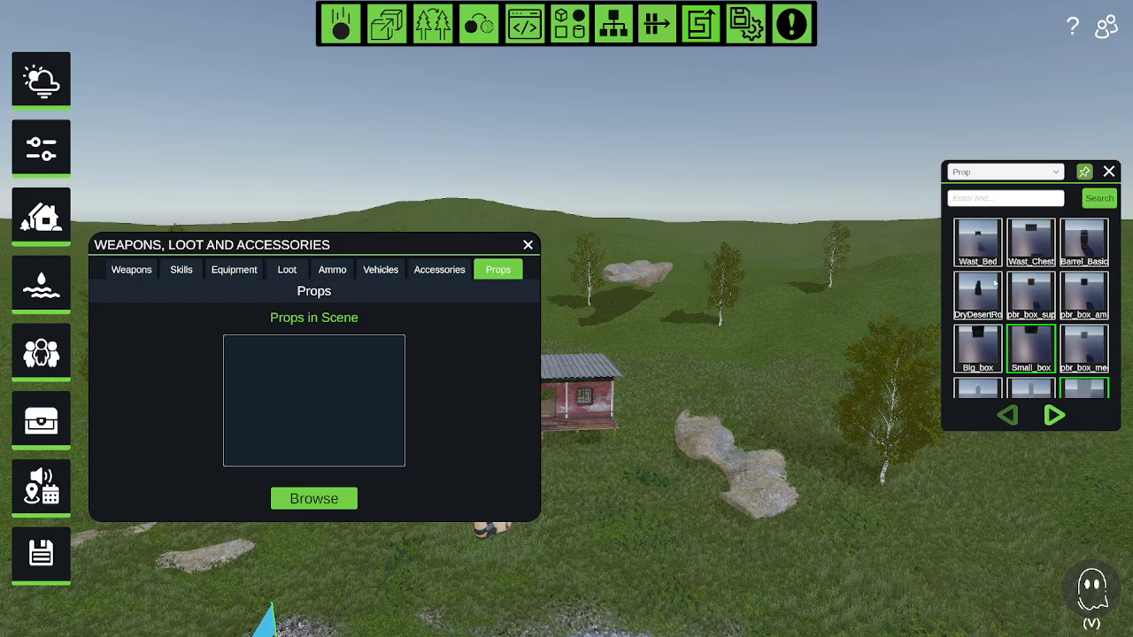
pyautogui.click(1030, 241)
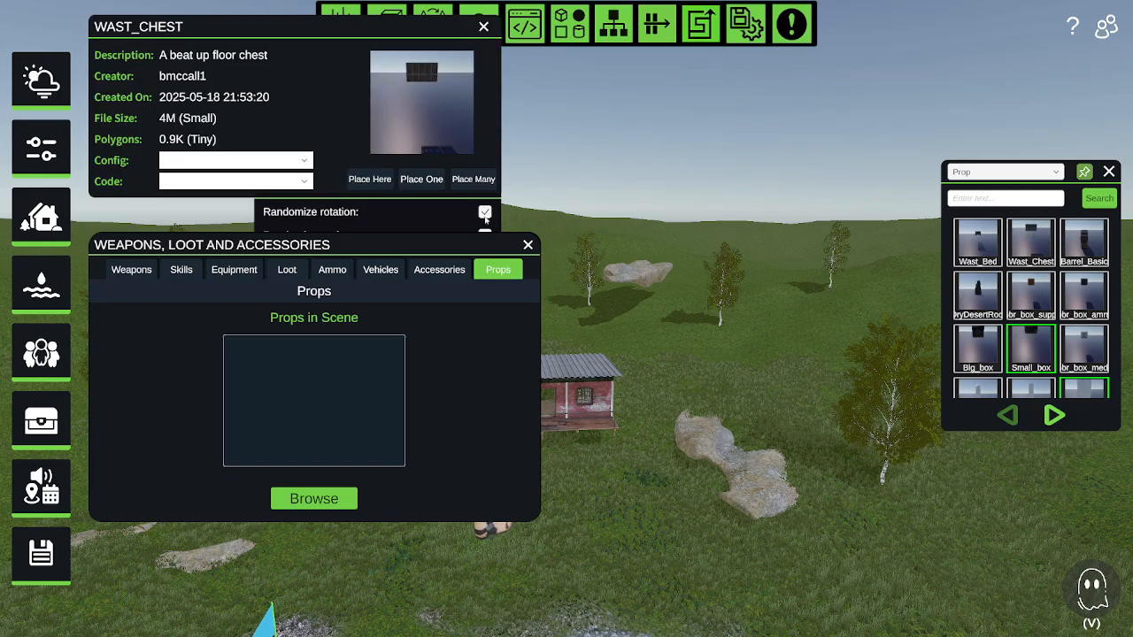
pyautogui.click(528, 244)
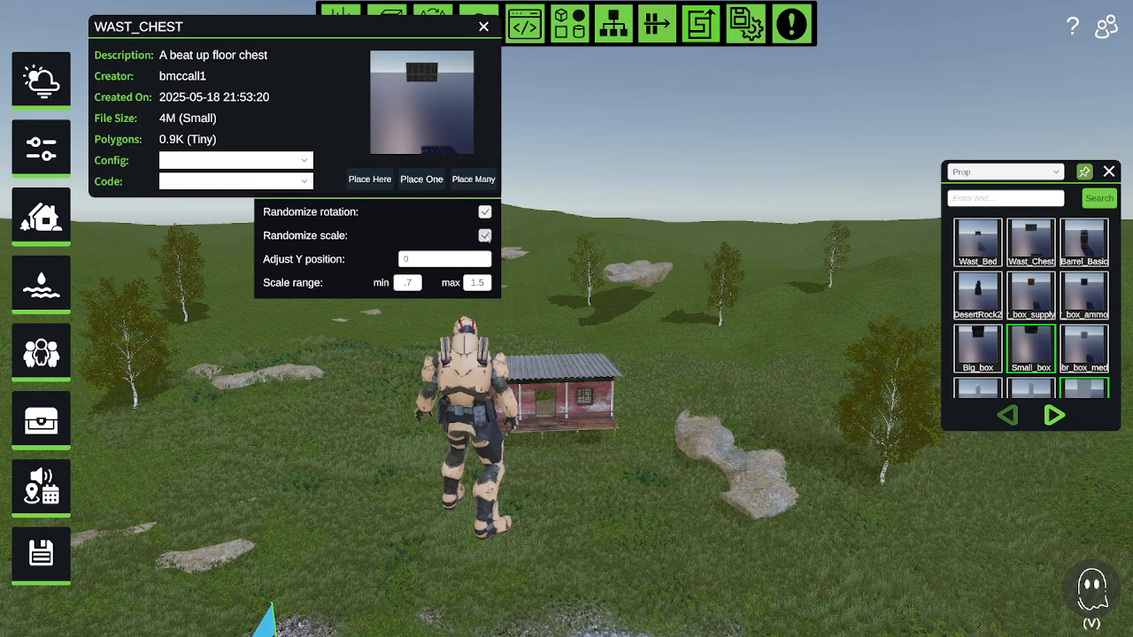
pyautogui.click(422, 178)
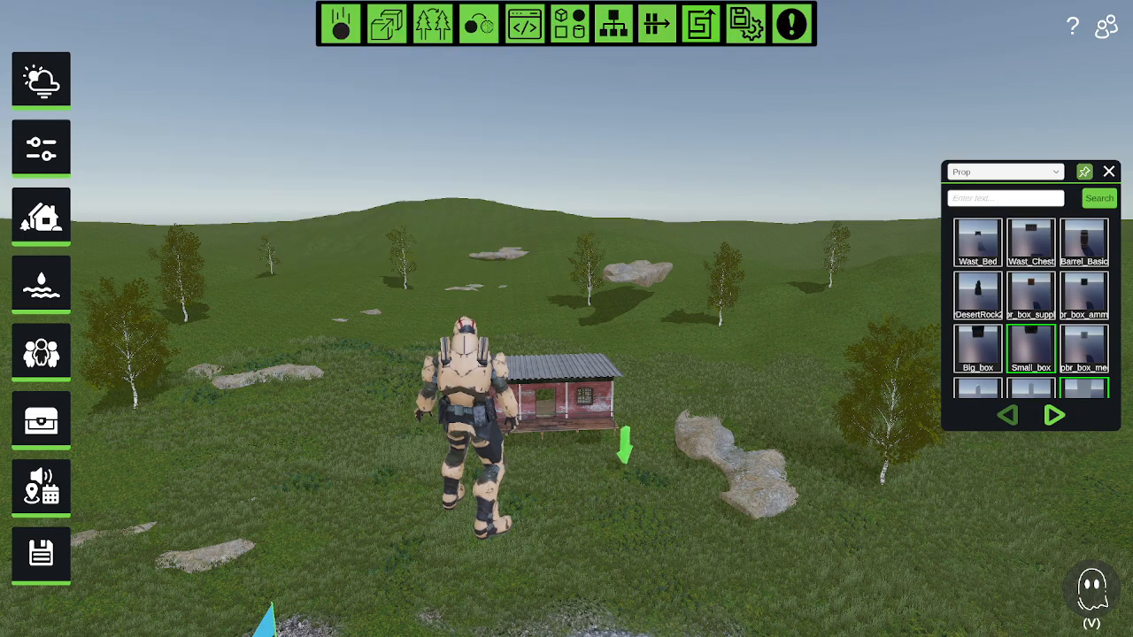
pyautogui.click(625, 458)
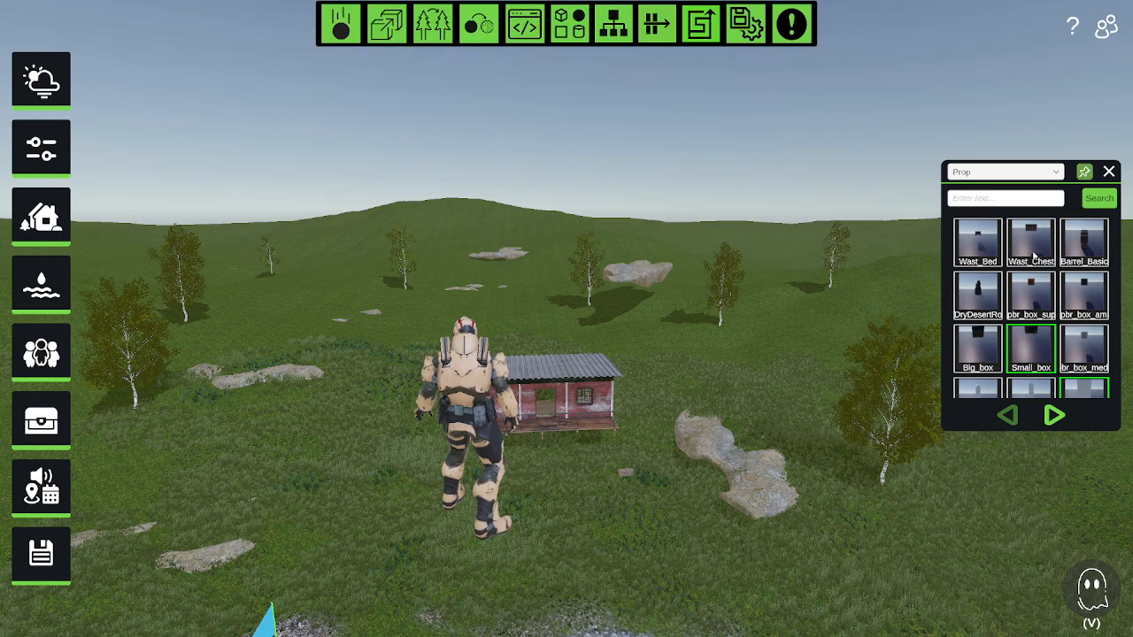
# Place four Barrel_Basic props on the grass beside and in front of the cabin
pyautogui.click(1085, 241)
pyautogui.click(474, 181)
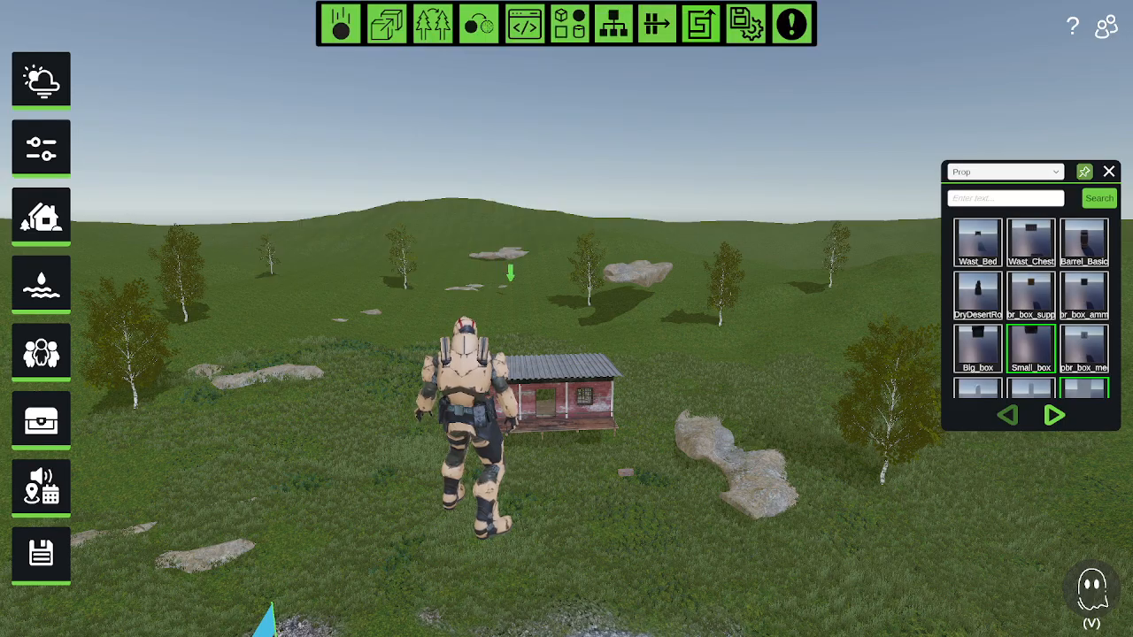
pyautogui.press('a')
pyautogui.moveTo(510, 284); pyautogui.dragTo(572, 311, button='right')
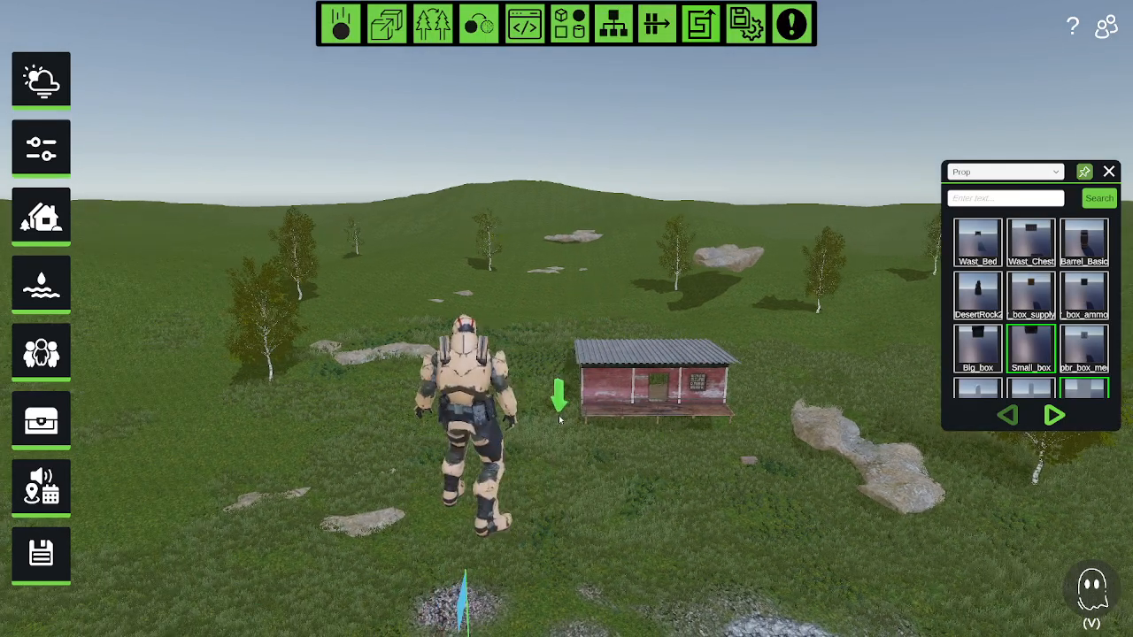
pyautogui.click(559, 419)
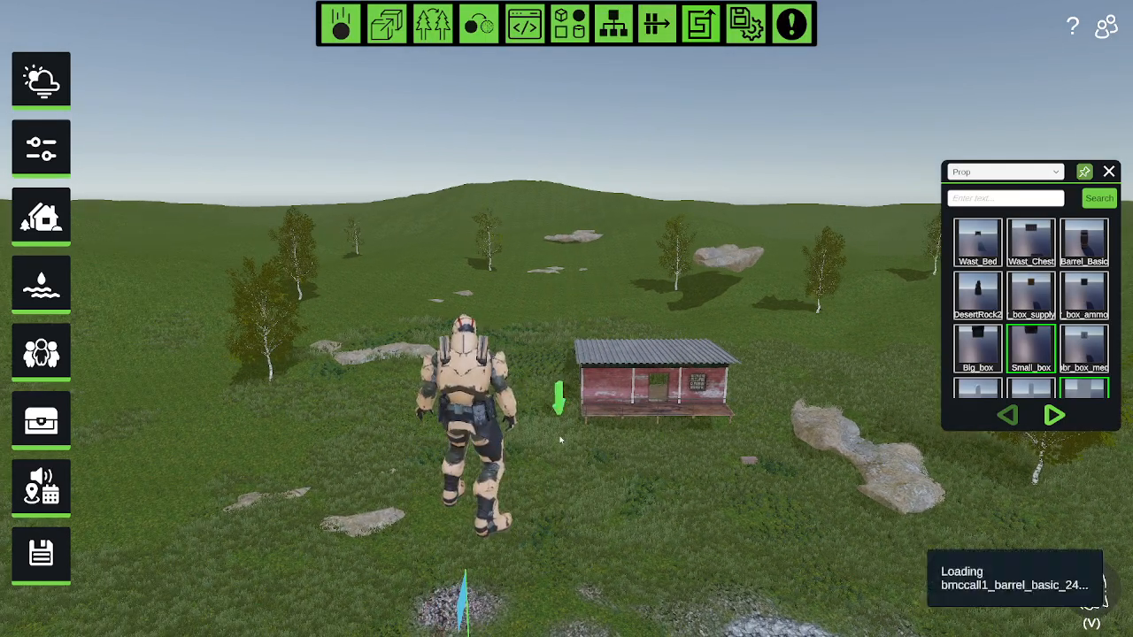
pyautogui.click(630, 449)
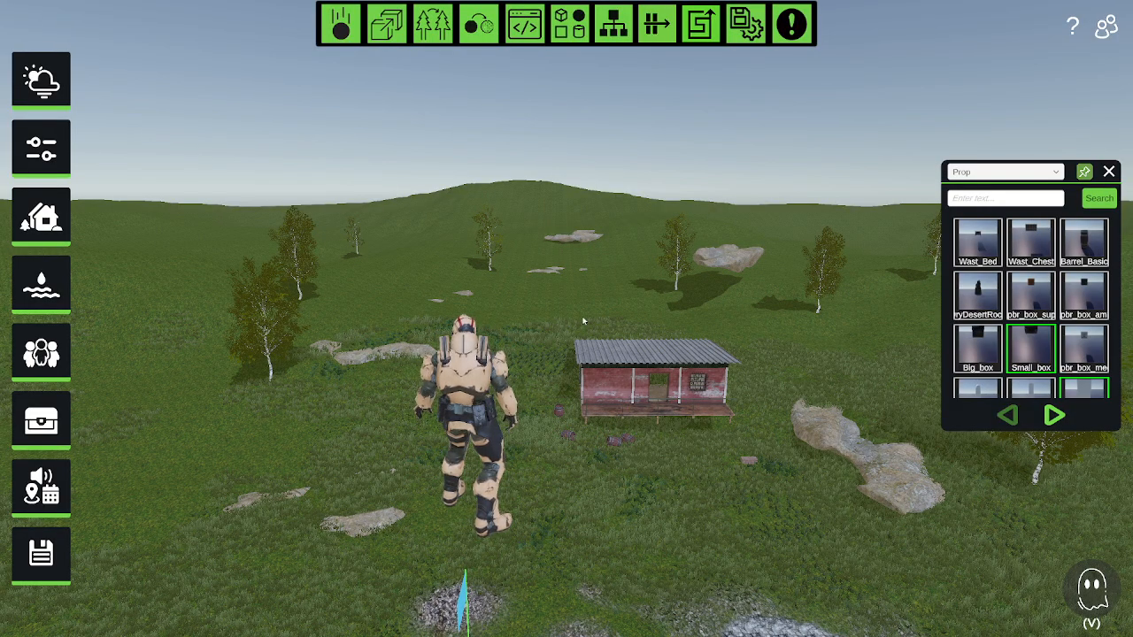
pyautogui.moveTo(583, 320); pyautogui.dragTo(567, 319, button='right')
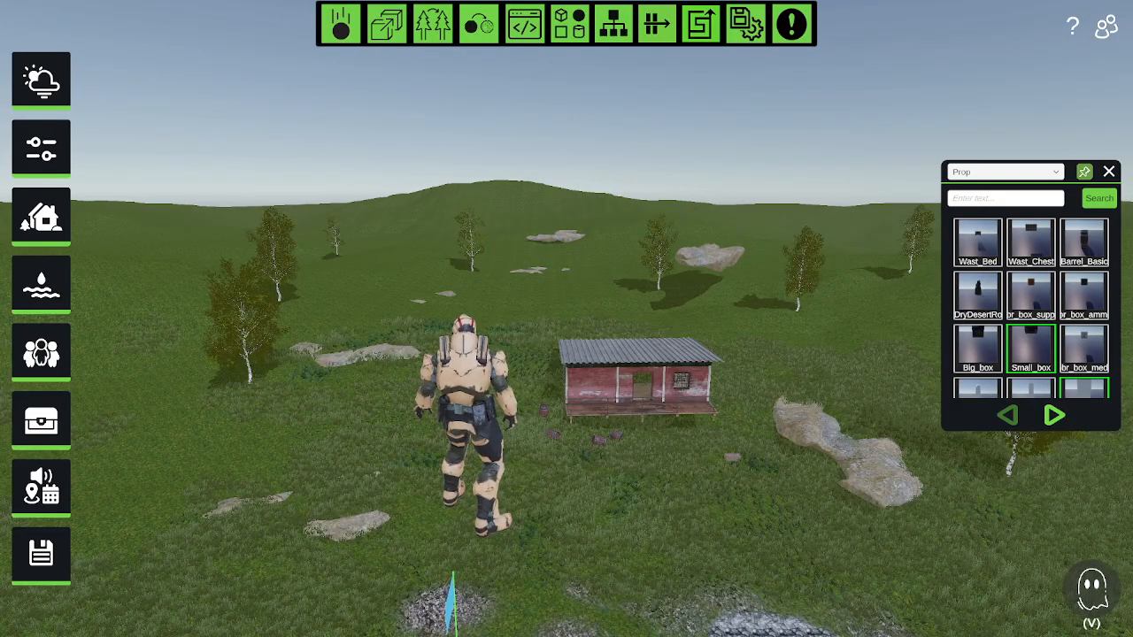